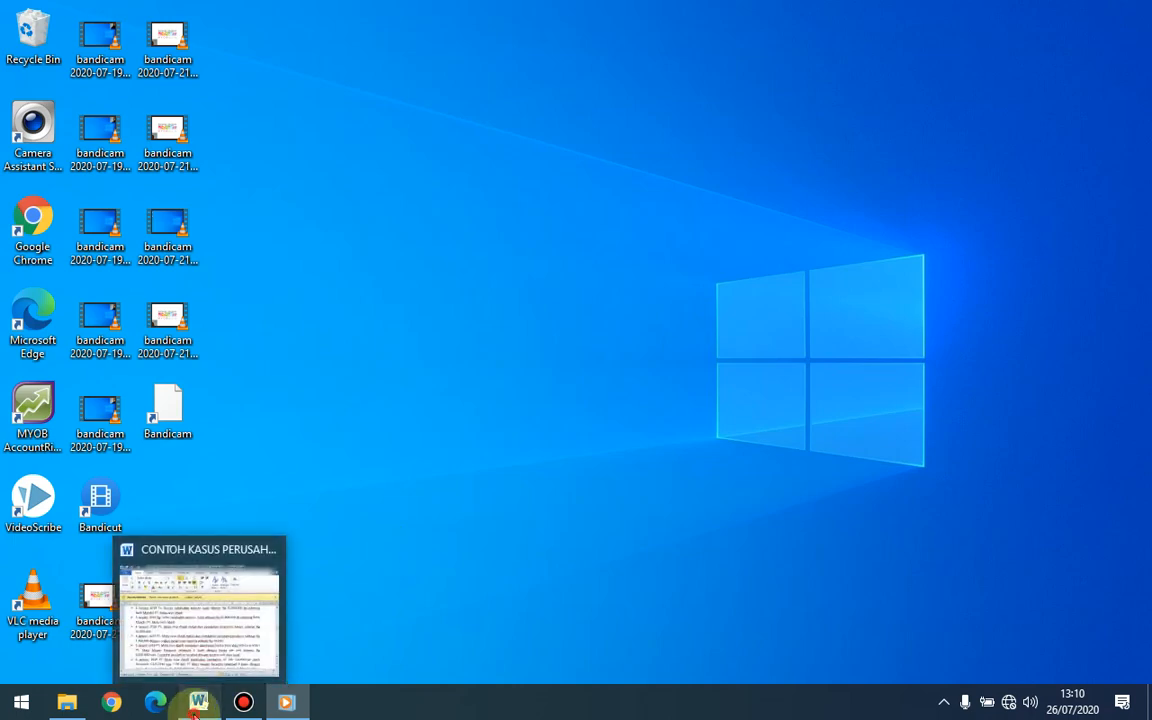
Review the company details and the January 2019 transactions in the trading company case document in Word.
left_click(196, 708)
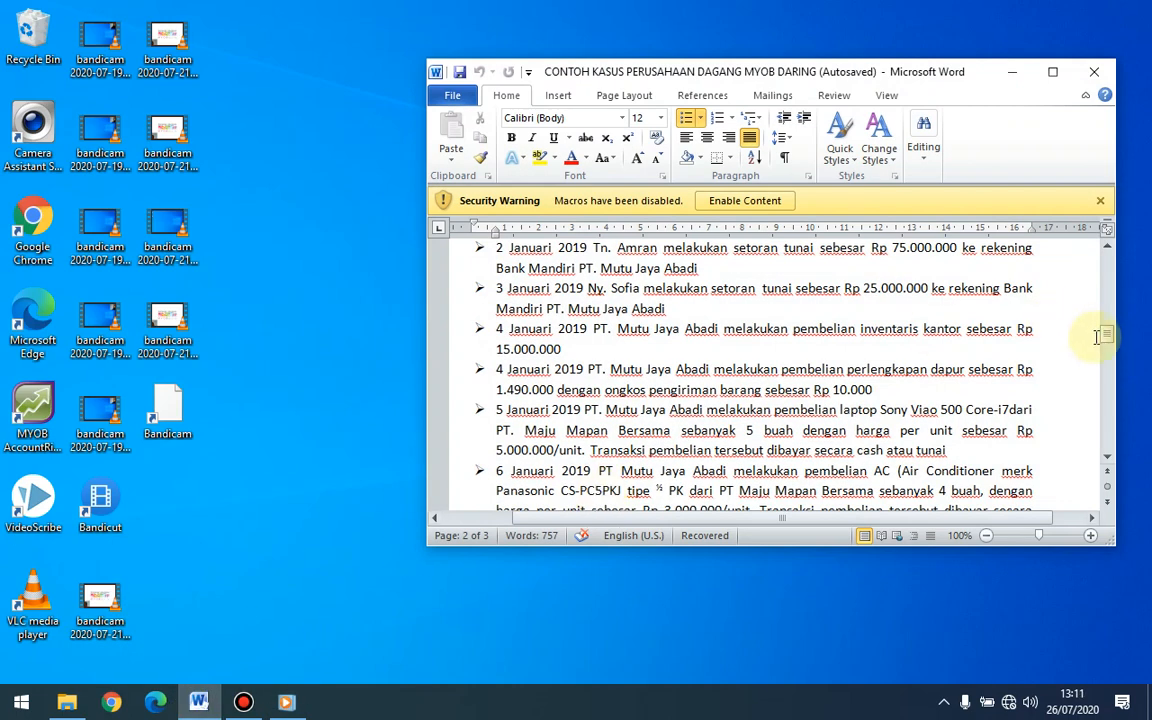
left_click_drag(1108, 338, 1108, 228)
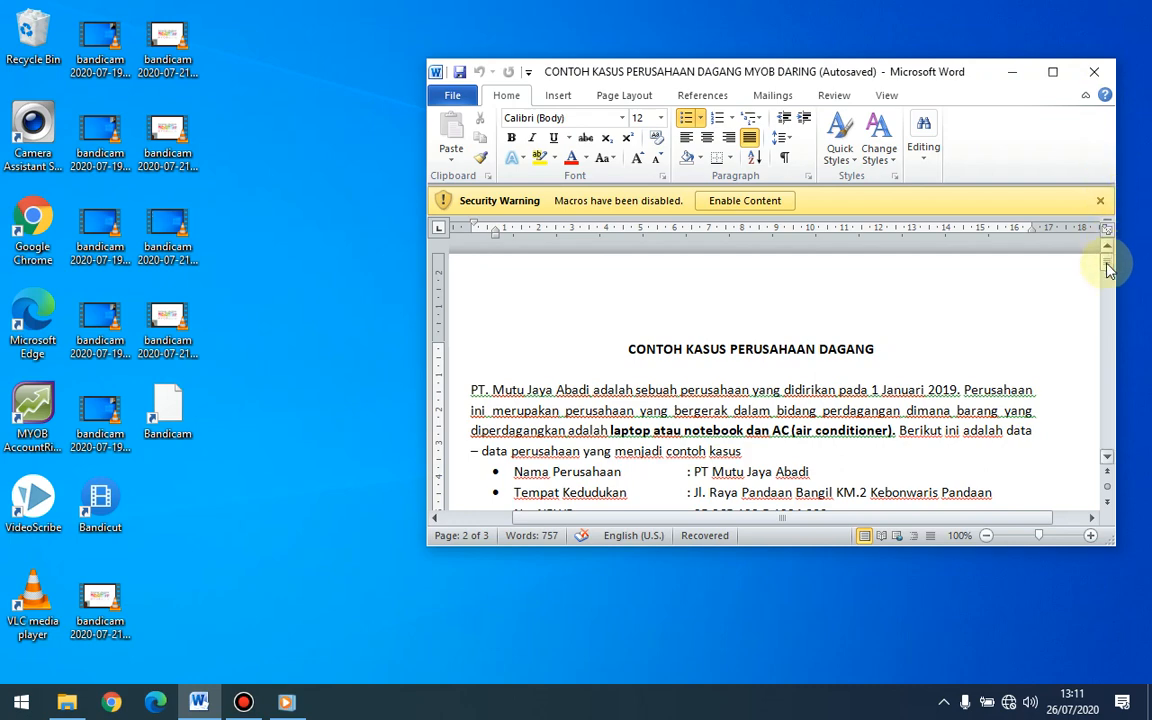
left_click_drag(1108, 257, 1112, 315)
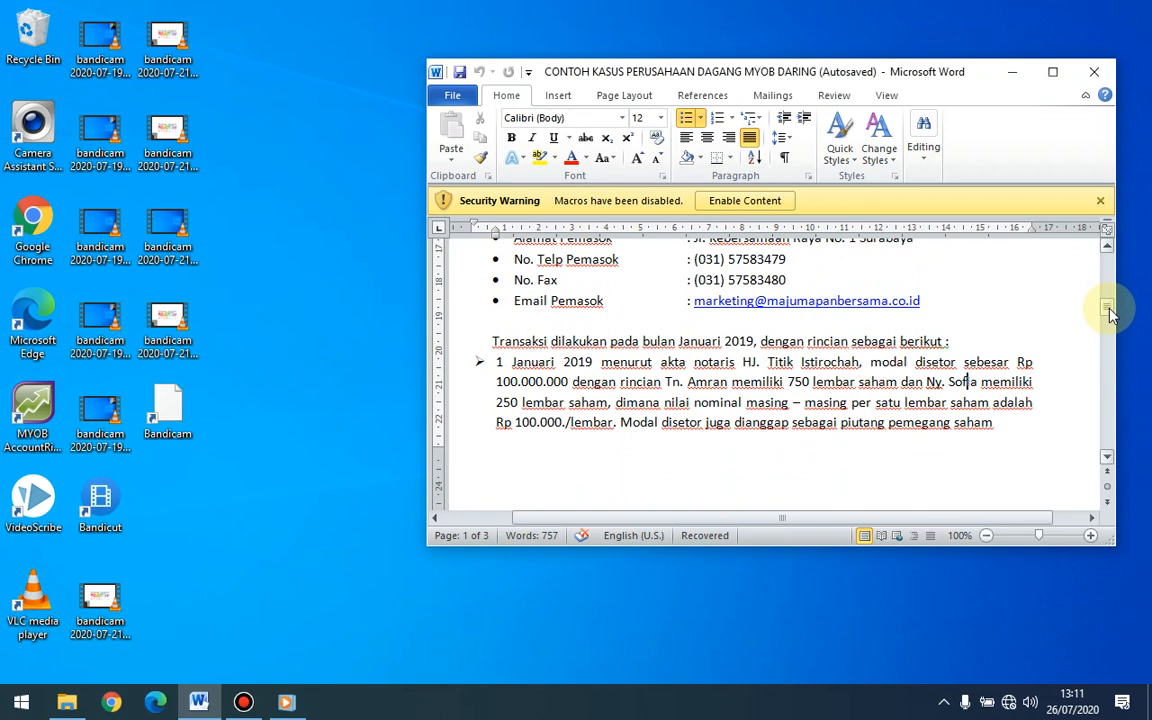
left_click(1107, 457)
left_click_drag(1107, 457, 1107, 458)
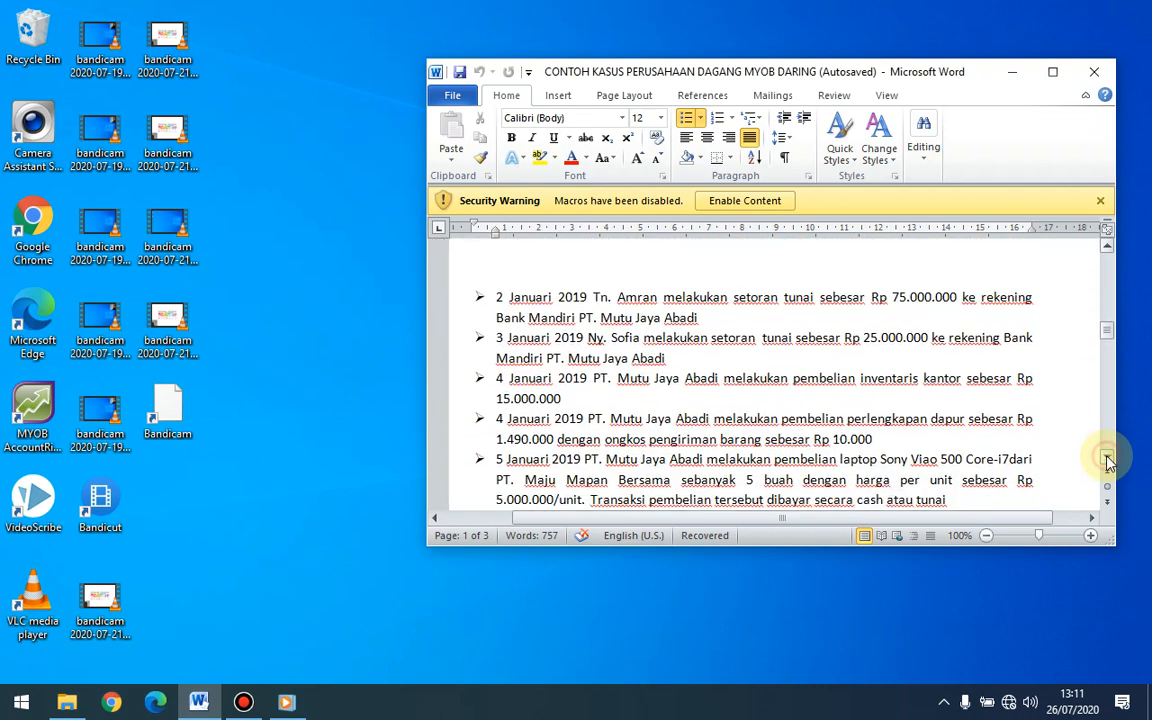
left_click(1107, 457)
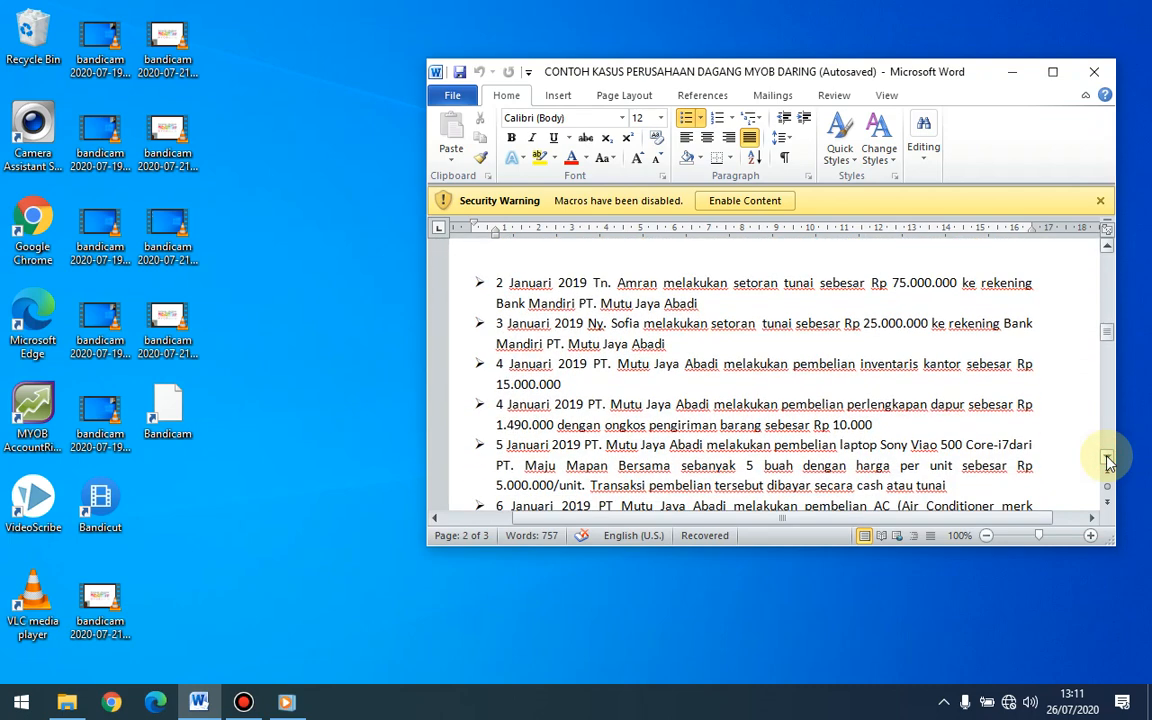
left_click(1107, 457)
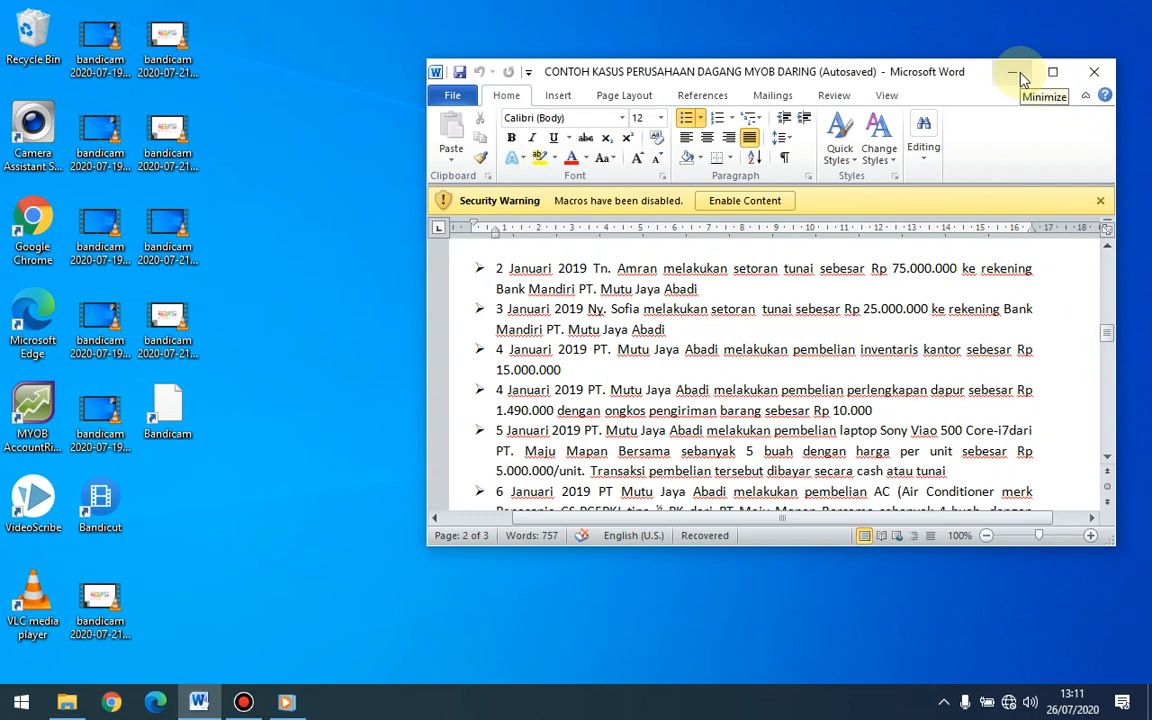
Switch to MYOB AccountRight Plus, open the company file PT Mutu Jaya Abadi.myo and sign on.
left_click(14, 427)
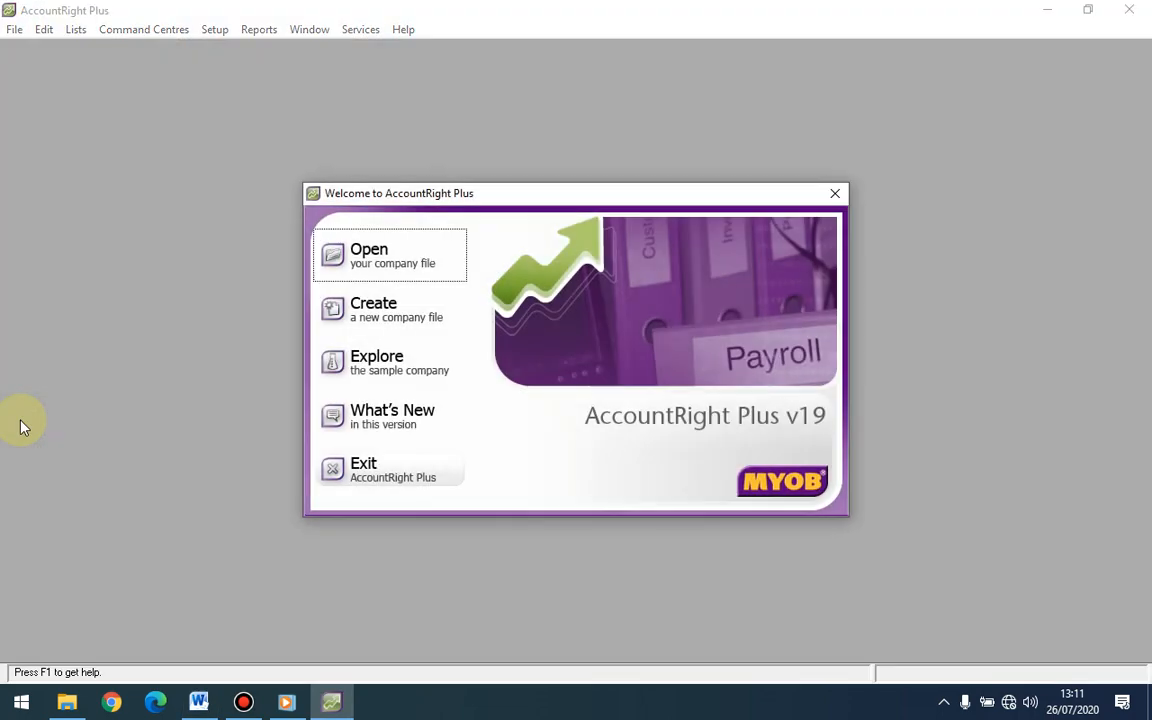
left_click(357, 265)
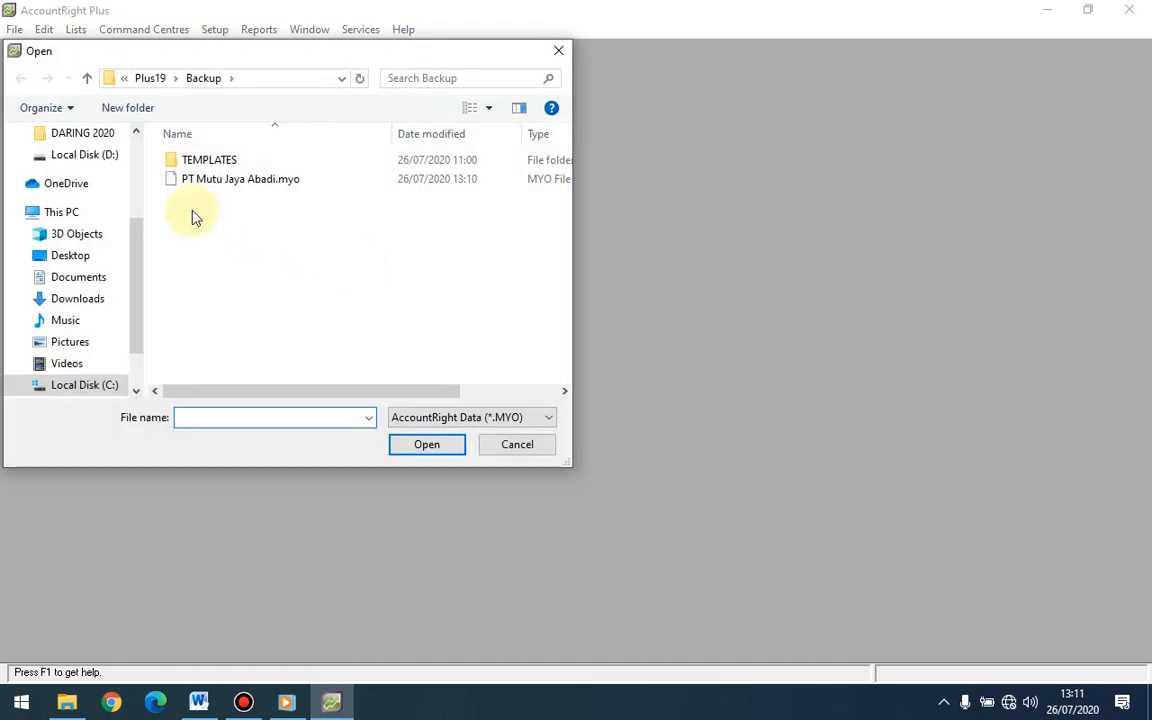
left_click(200, 182)
left_click(427, 445)
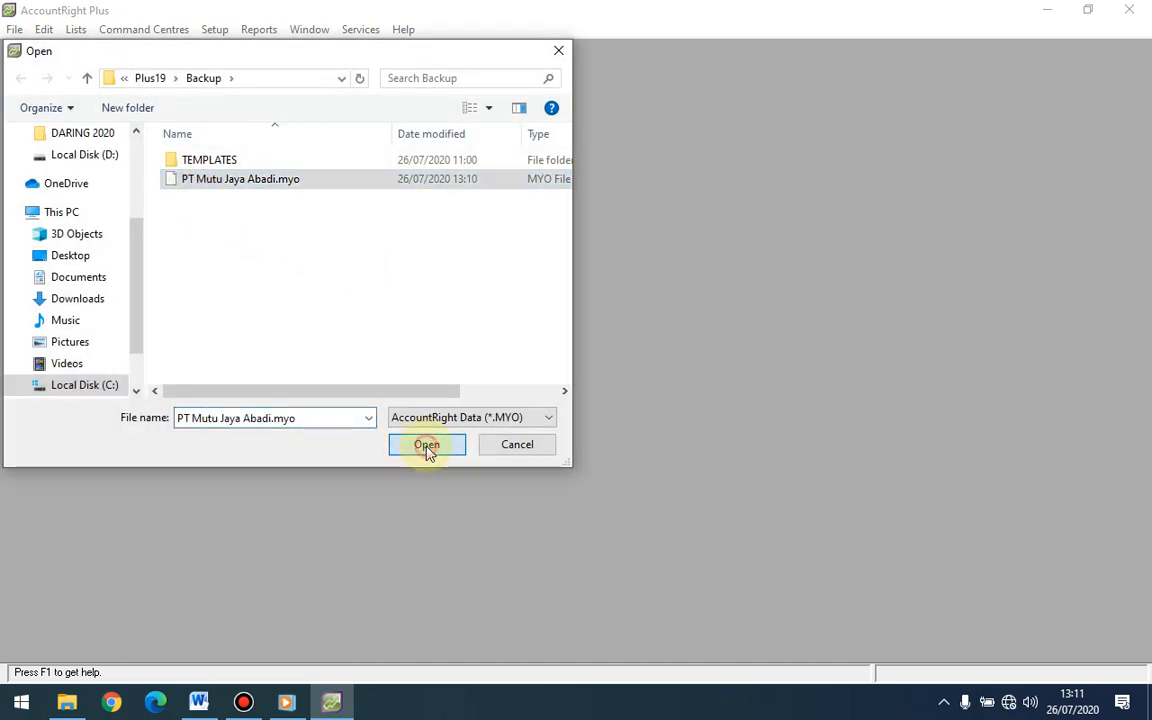
left_click(722, 439)
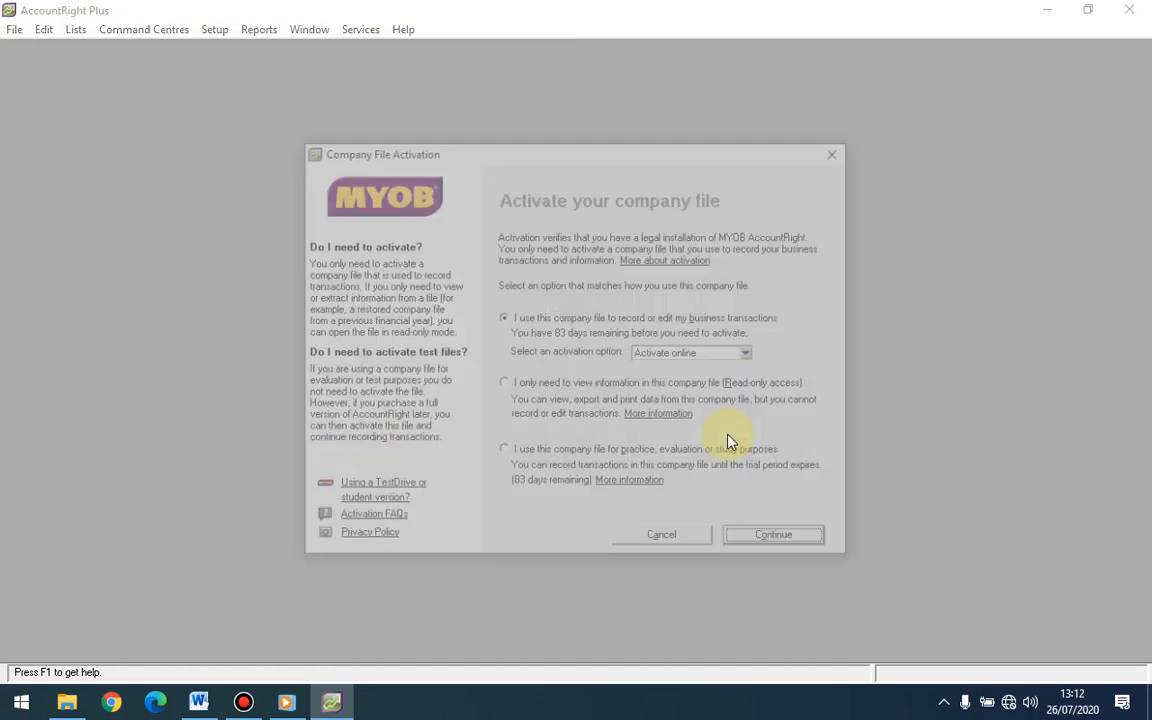
Choose to use the company file for practice, evaluation or study purposes and continue to the Command Centre.
left_click(507, 454)
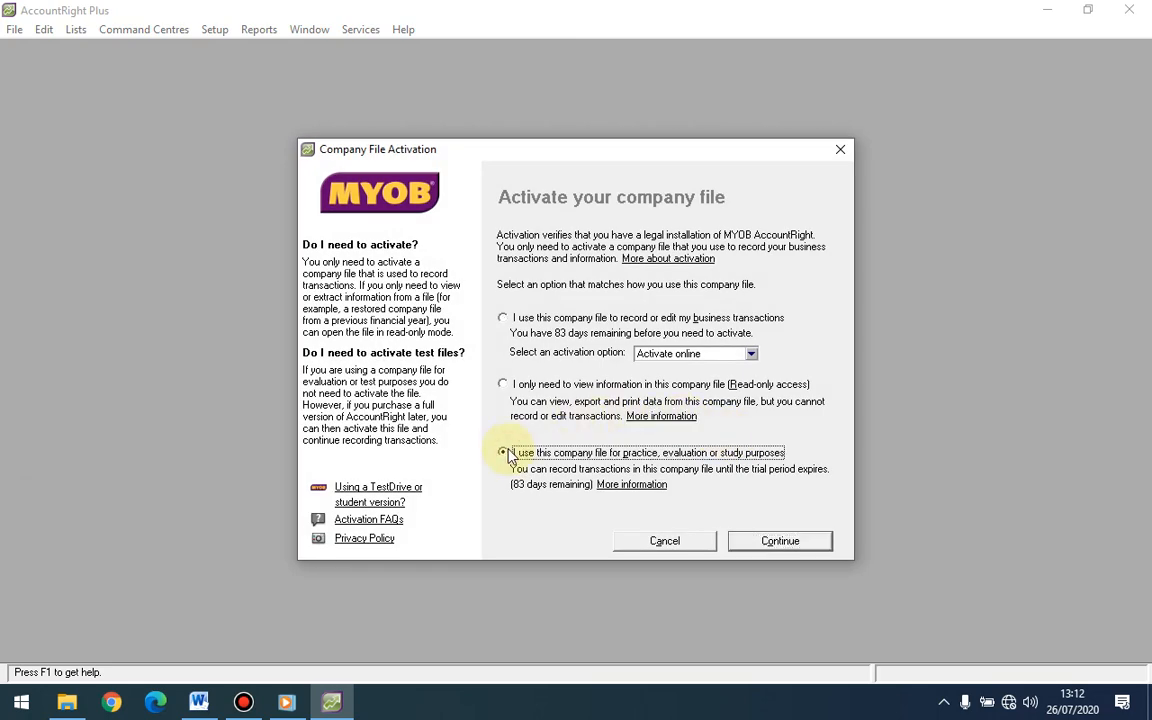
left_click(781, 543)
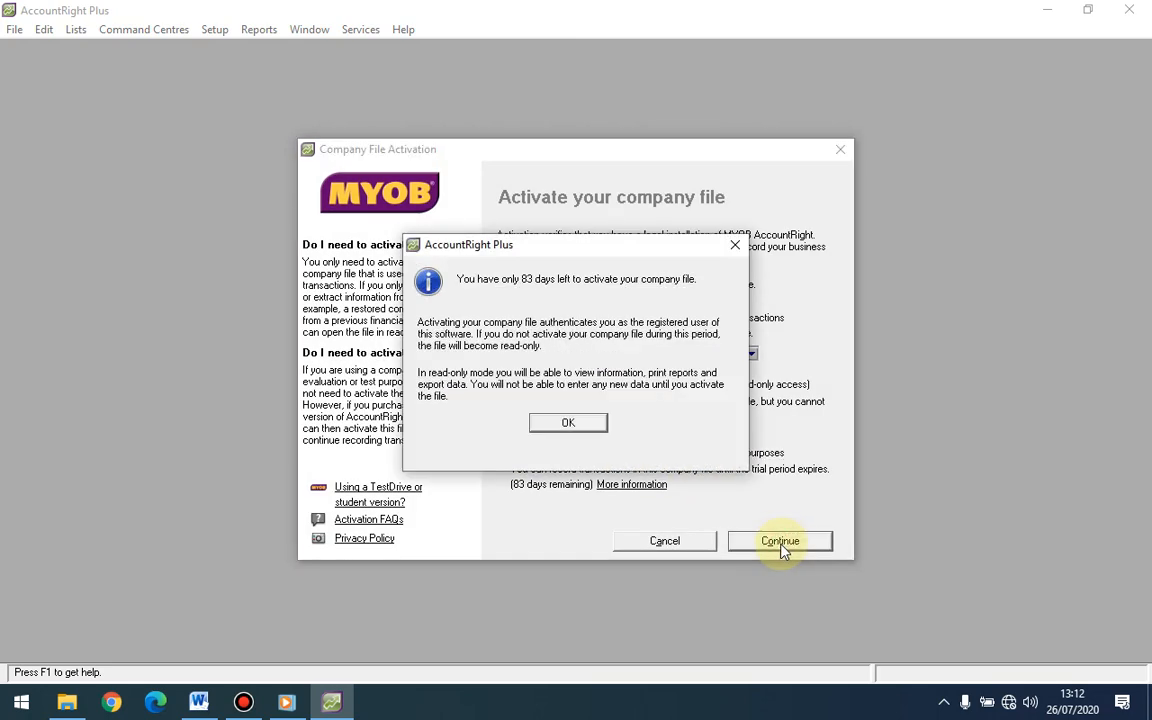
left_click(592, 428)
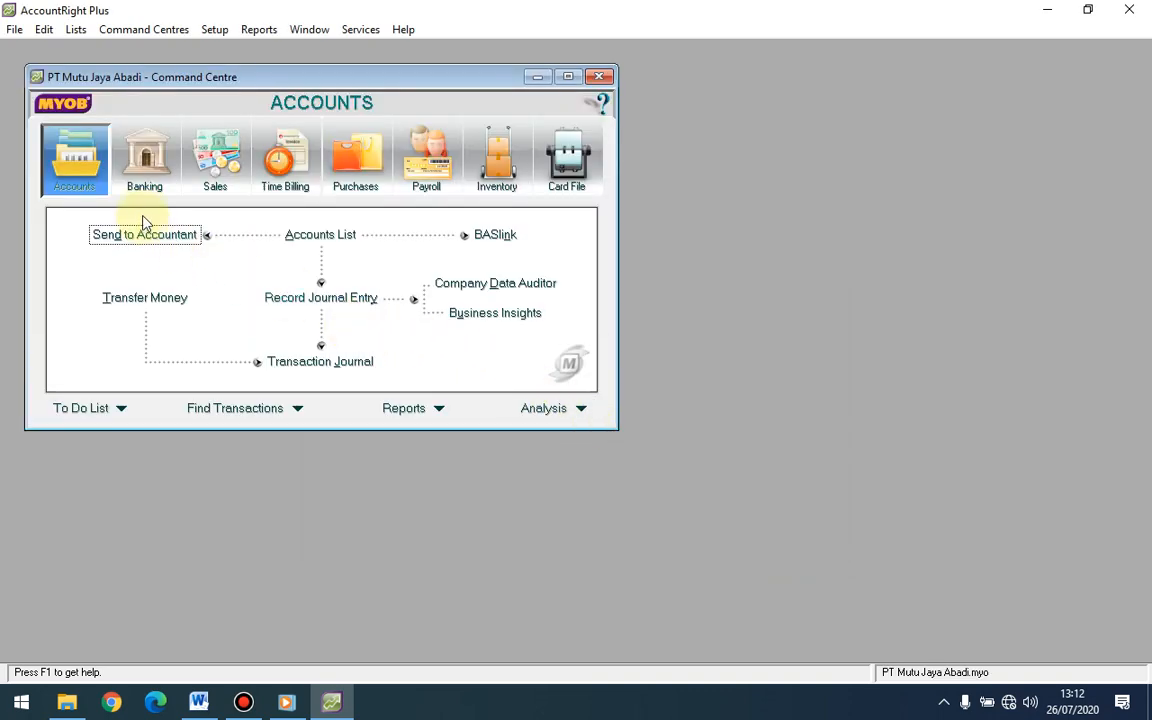
Check the general entries in the Transaction Journal dated from 01/01/2019, and close the journal.
left_click(304, 366)
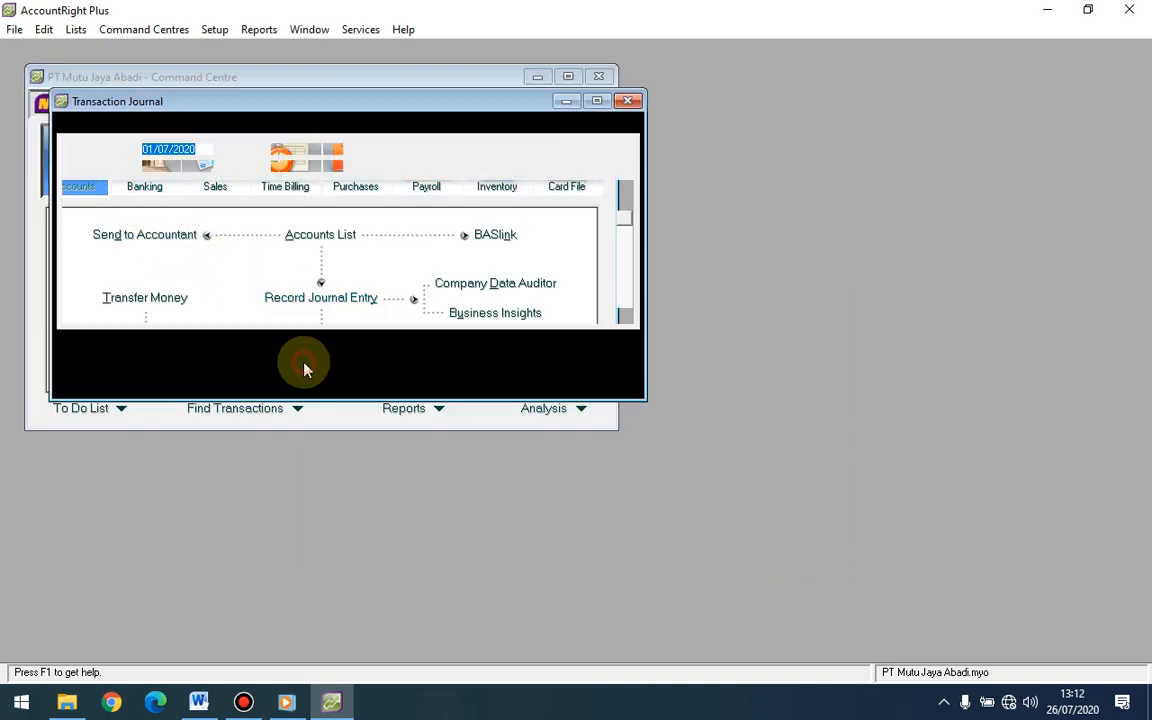
type("1")
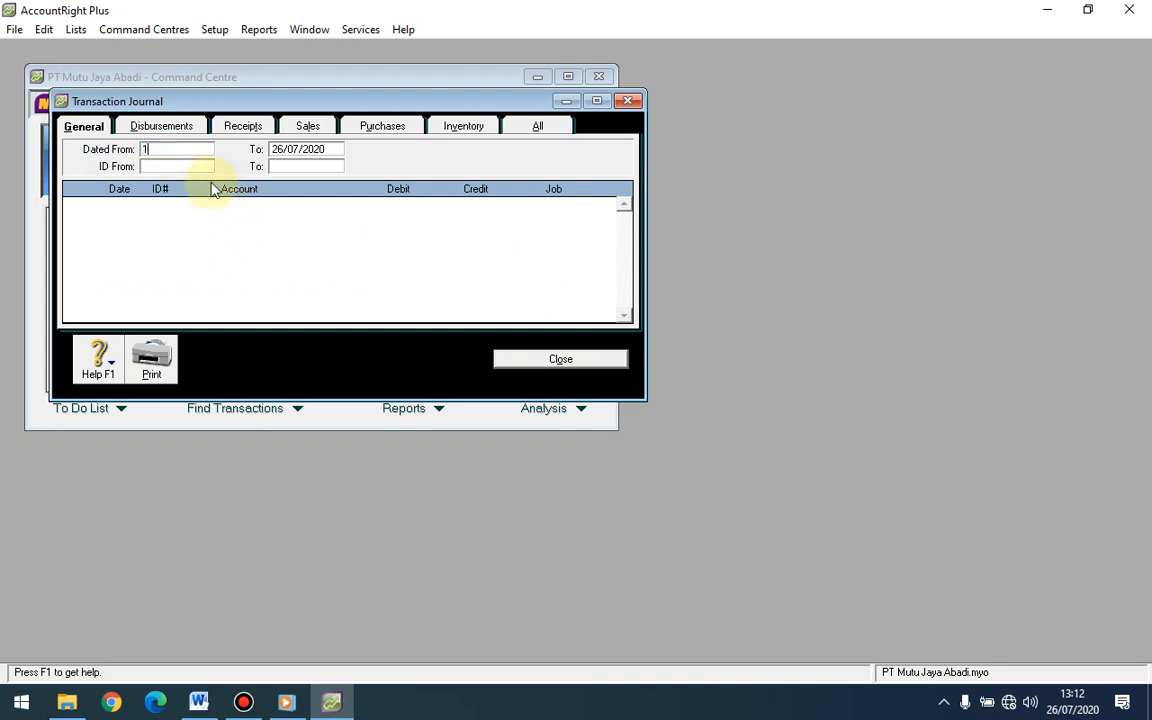
type("/1/2019")
key("Tab")
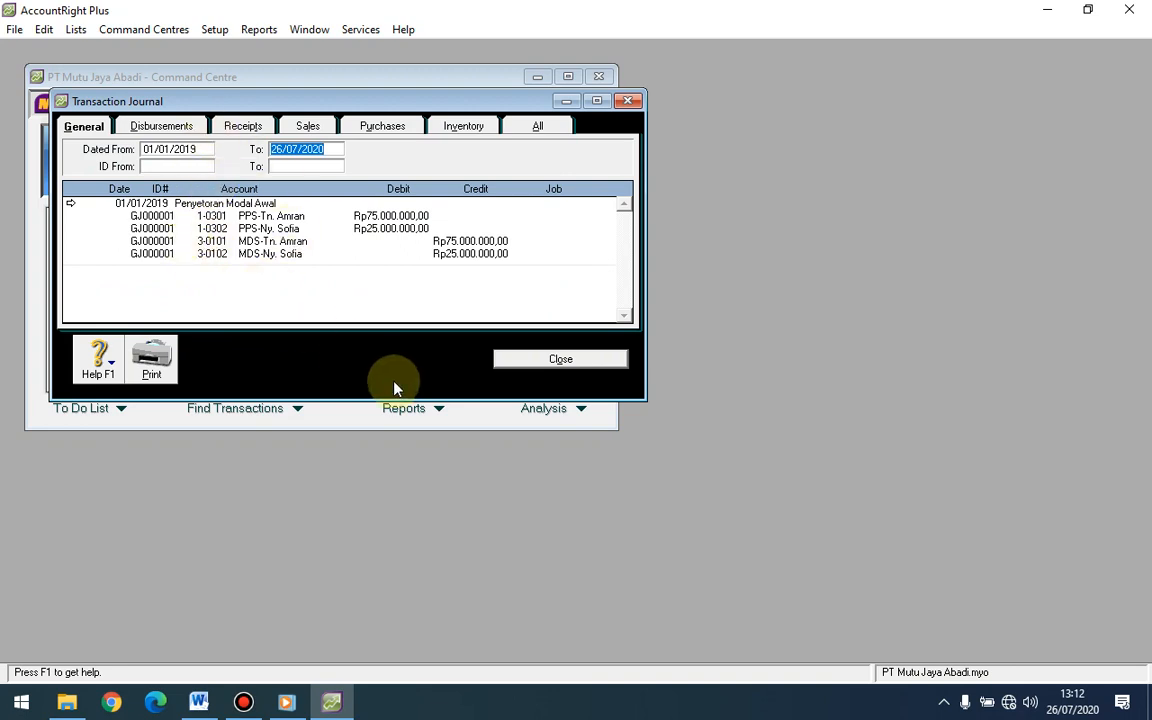
left_click(536, 364)
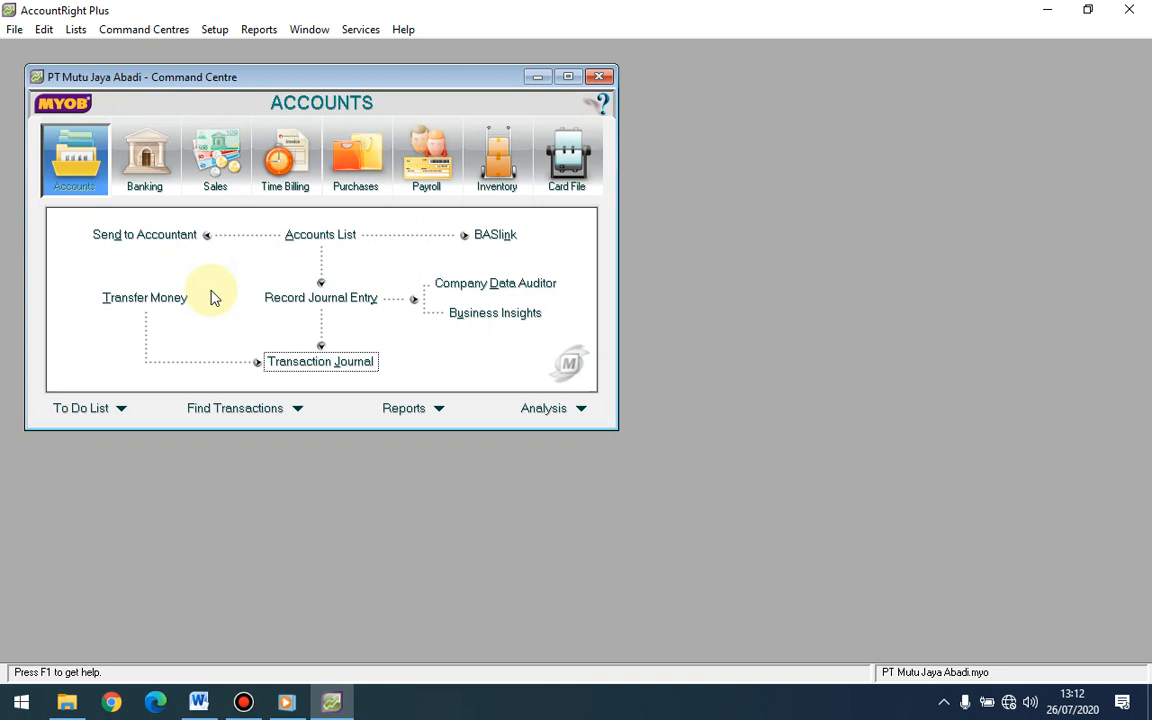
Start a Receive Money entry in Banking with ID BM01-001 and date 02/01/2019.
left_click(155, 189)
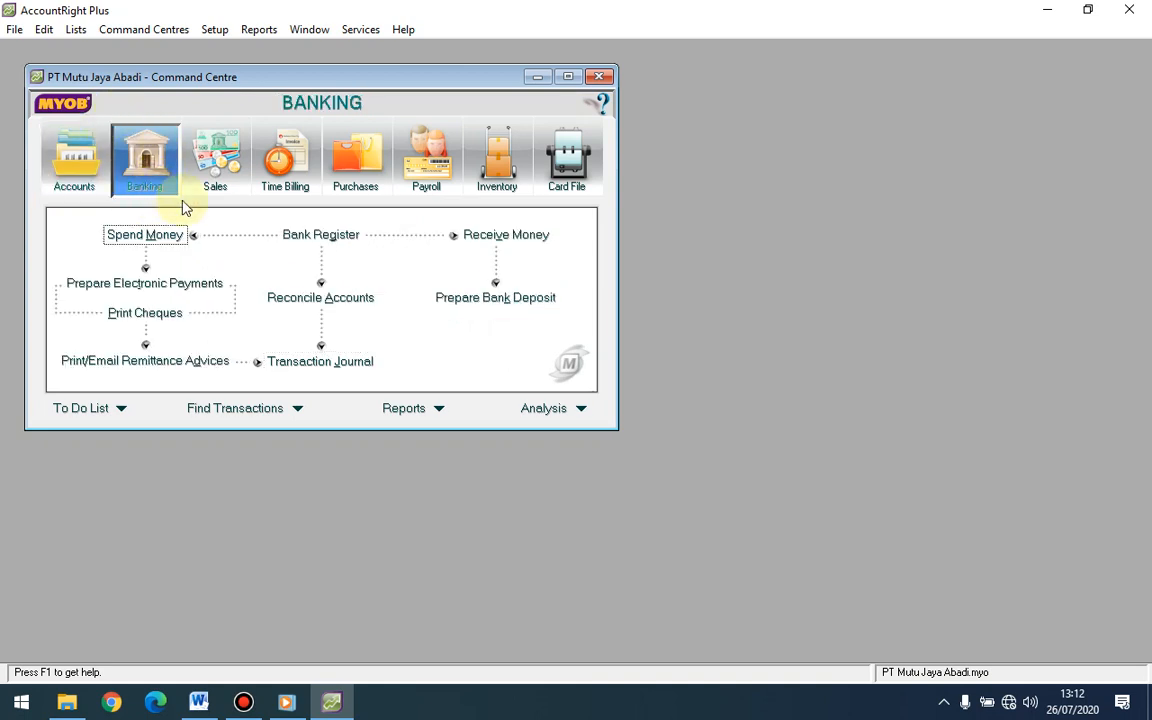
left_click(497, 239)
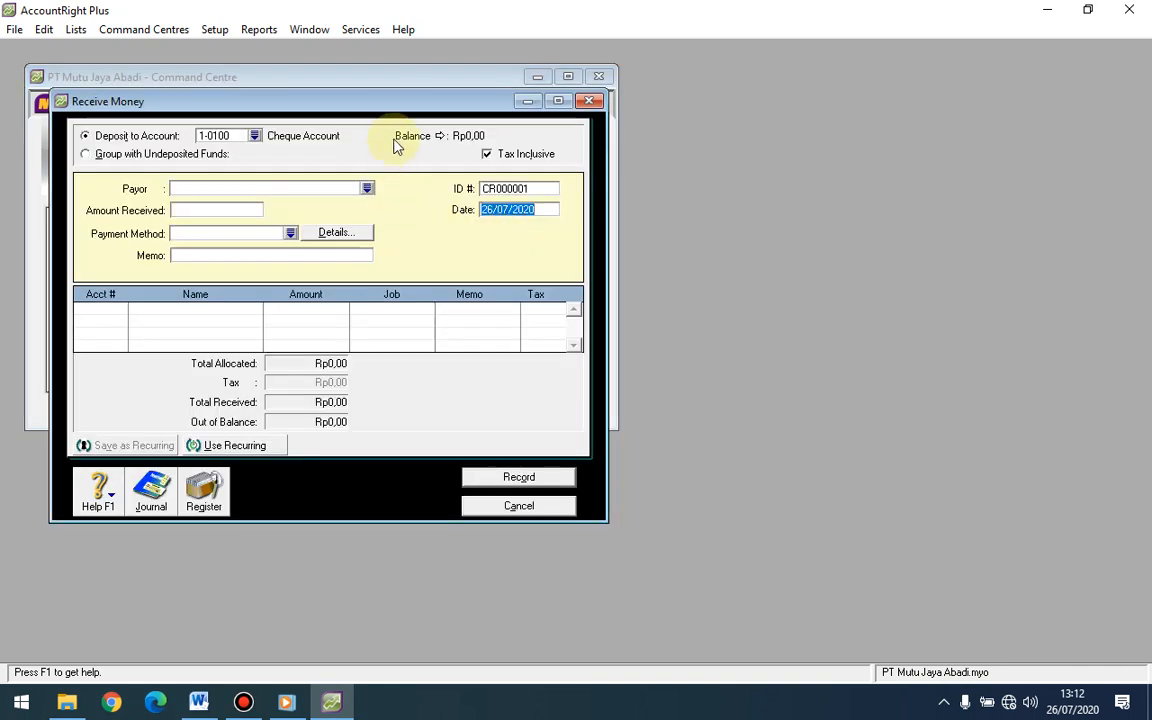
left_click(510, 188)
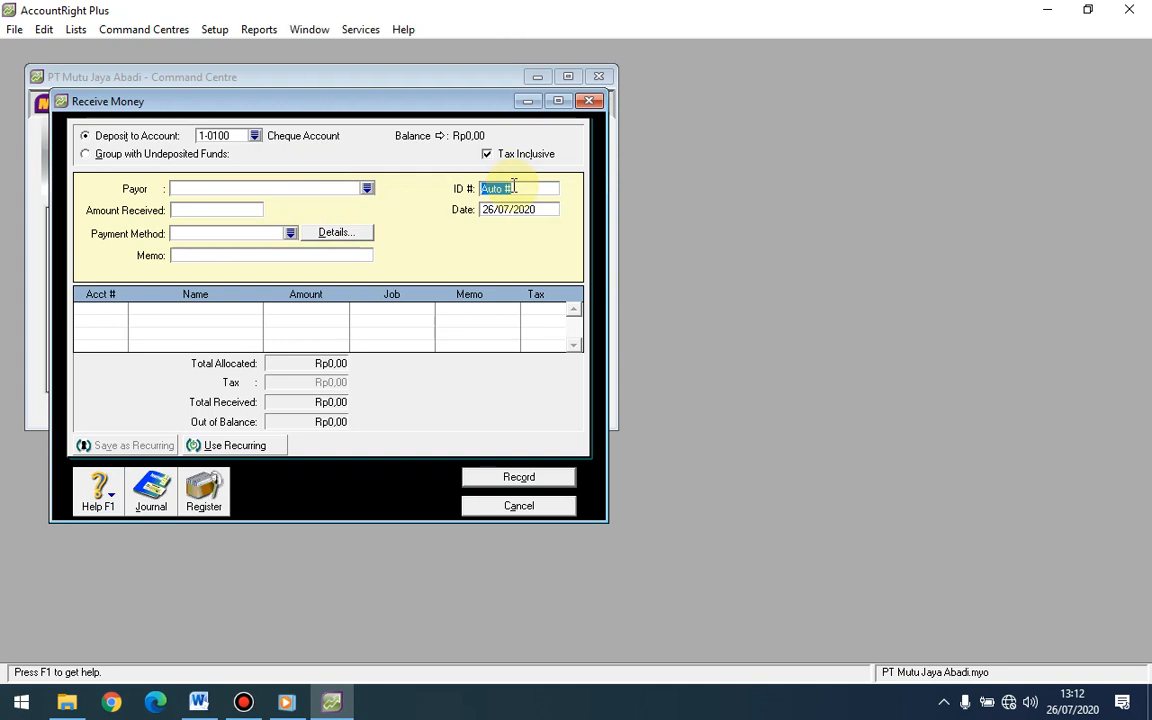
type("BM01-001")
left_click(516, 210)
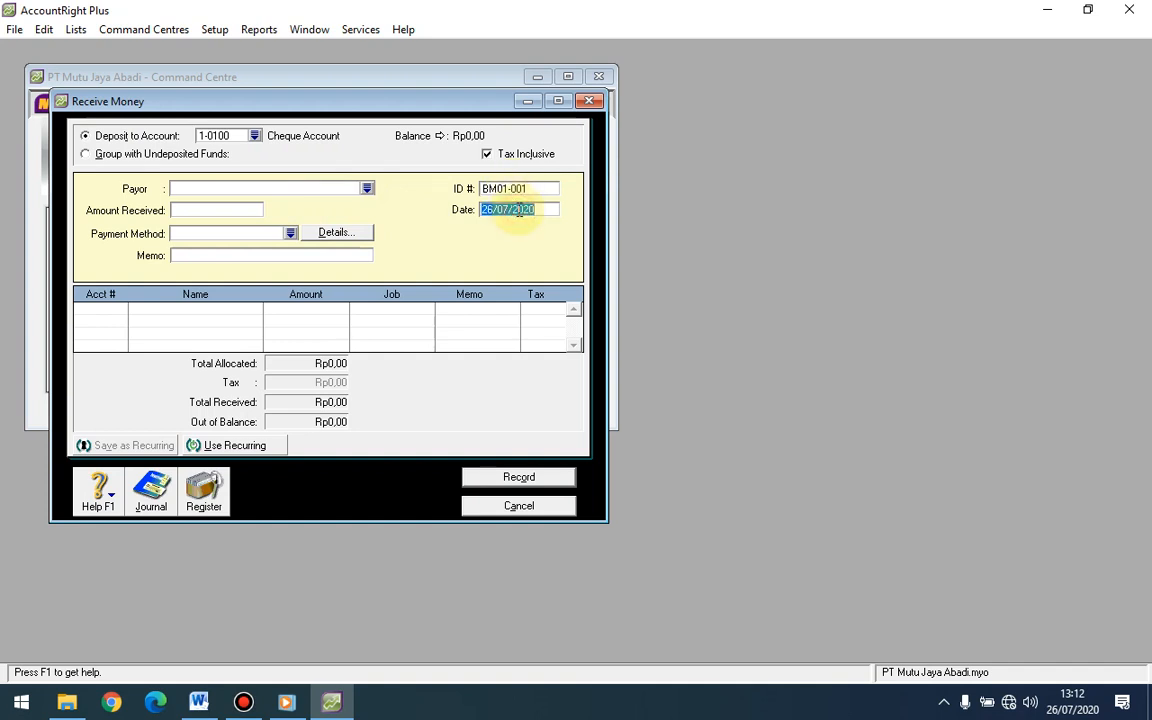
type("2/1/2")
type("0")
type("18")
key("Tab")
Set the amount received to Rp75.000.000 and the payment method to Cash.
left_click(249, 211)
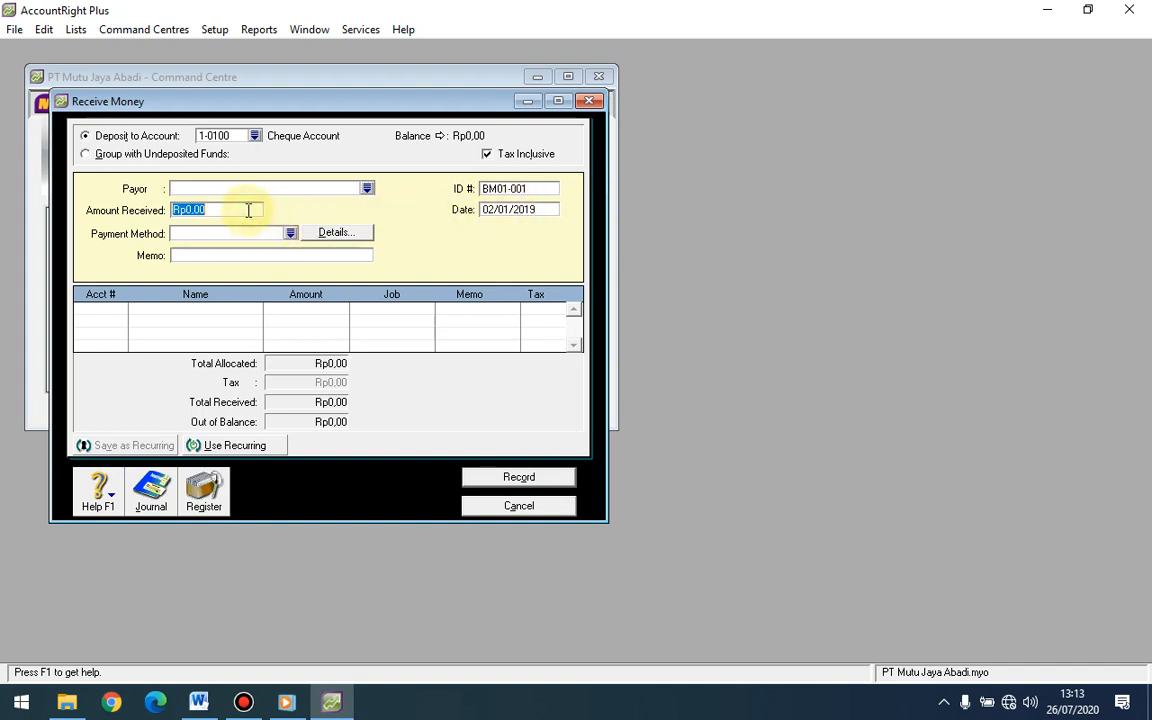
type("75000000")
key("Tab")
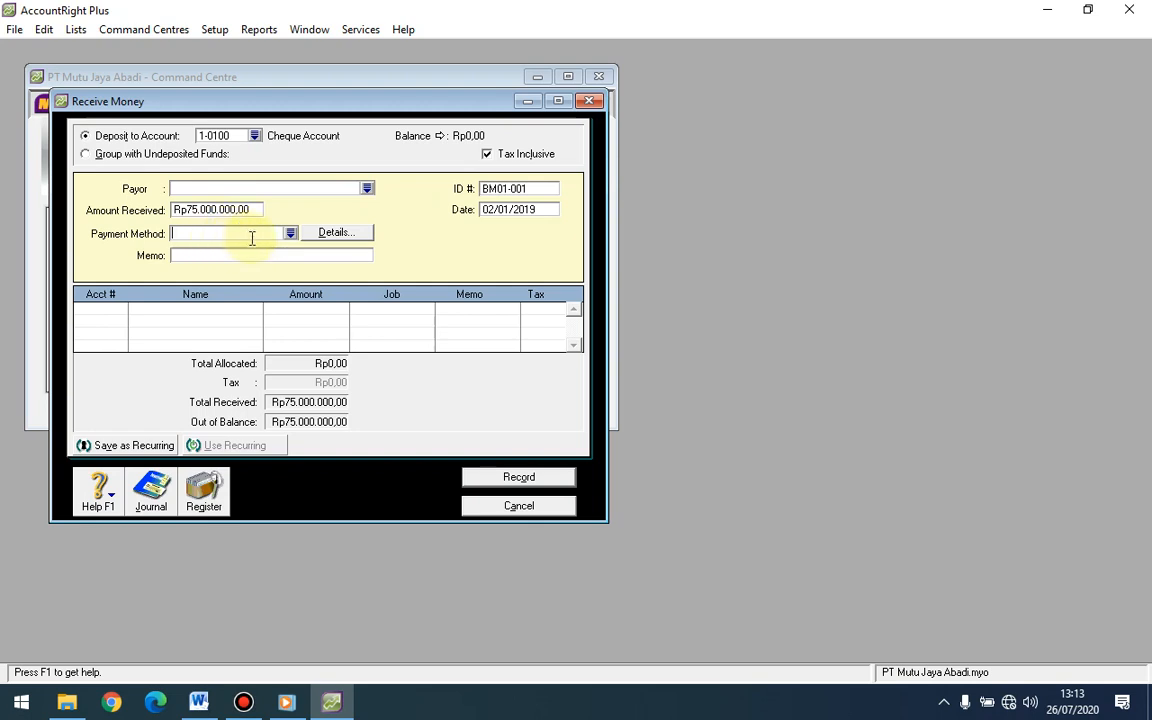
left_click(290, 233)
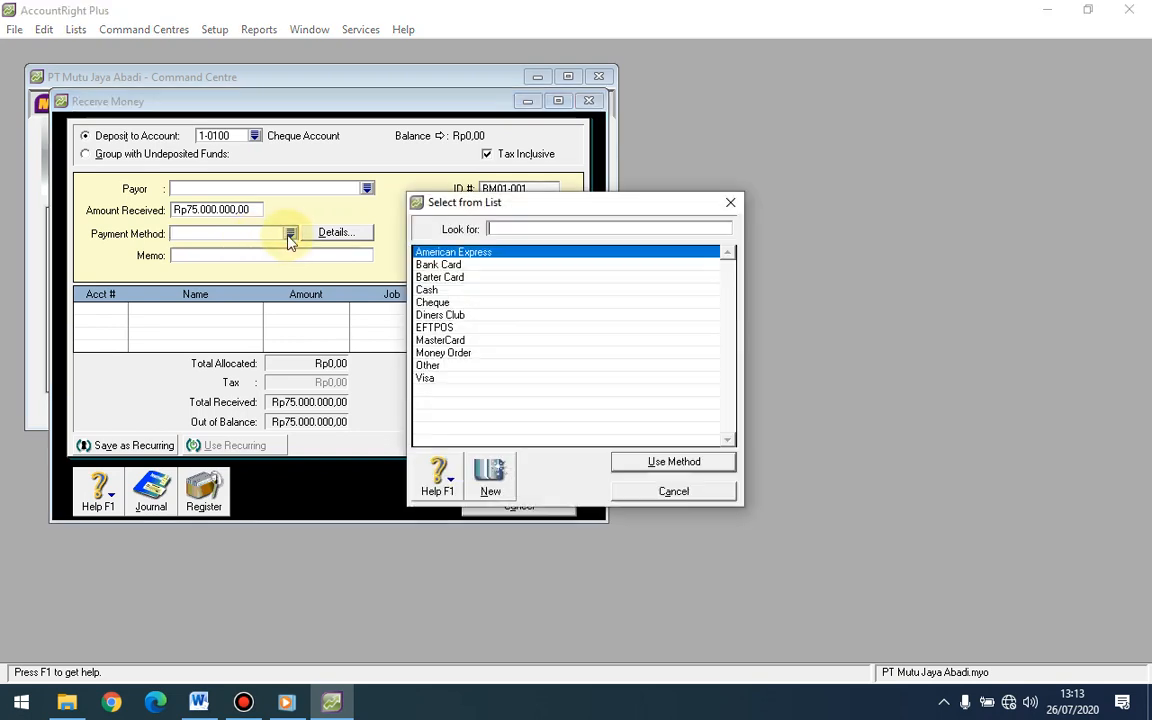
left_click(426, 290)
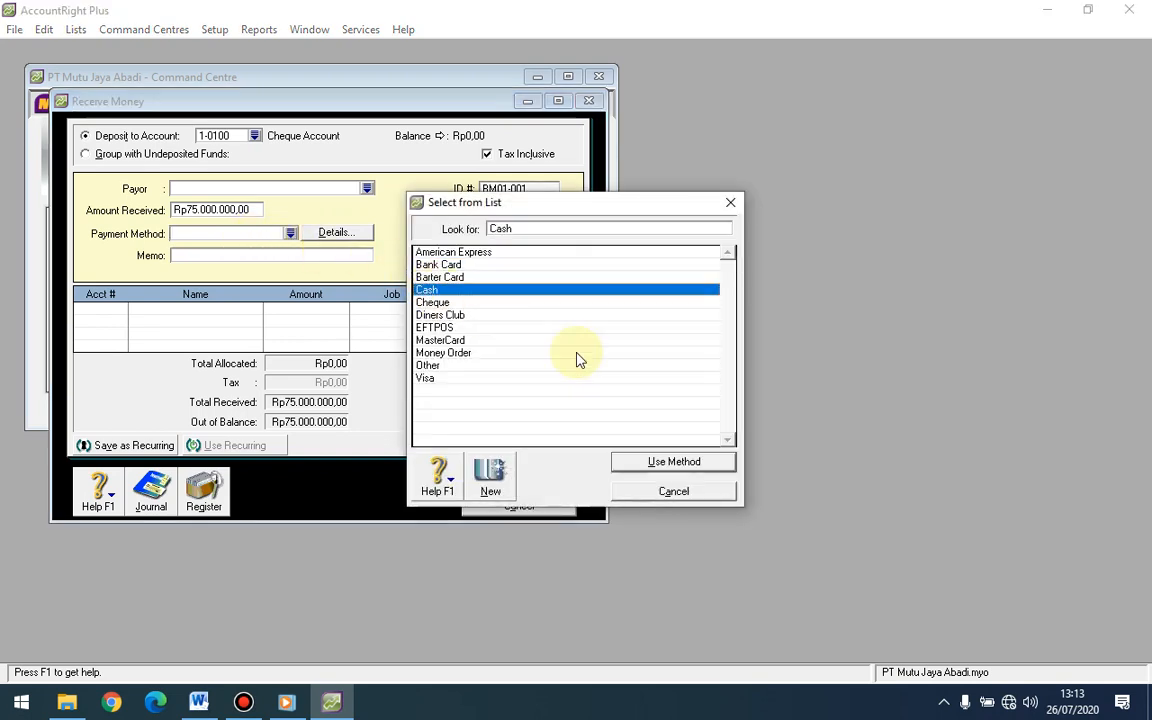
left_click(663, 463)
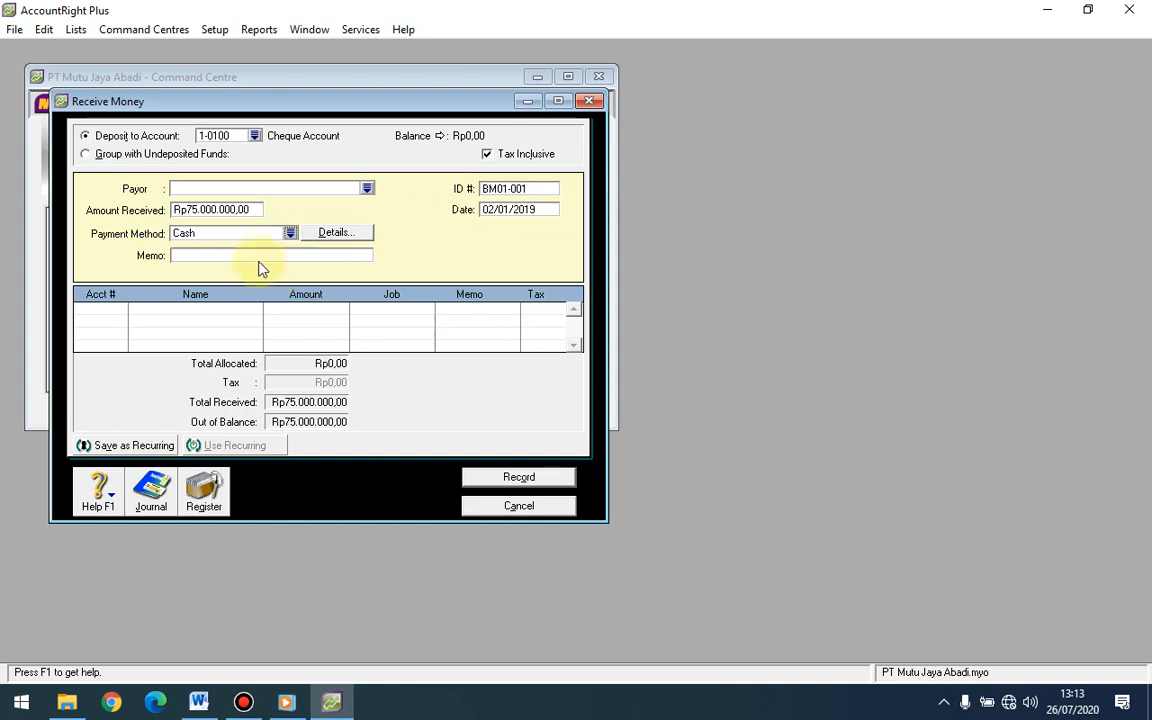
Enter the memo "Setoran tunai" followed by the depositing shareholder's name.
left_click(257, 255)
type("Setoran tunai T")
type("n. Amran")
Allocate the full receipt to the shareholder's receivable account 1-0301 and record the transaction.
left_click(124, 313)
left_click(121, 309)
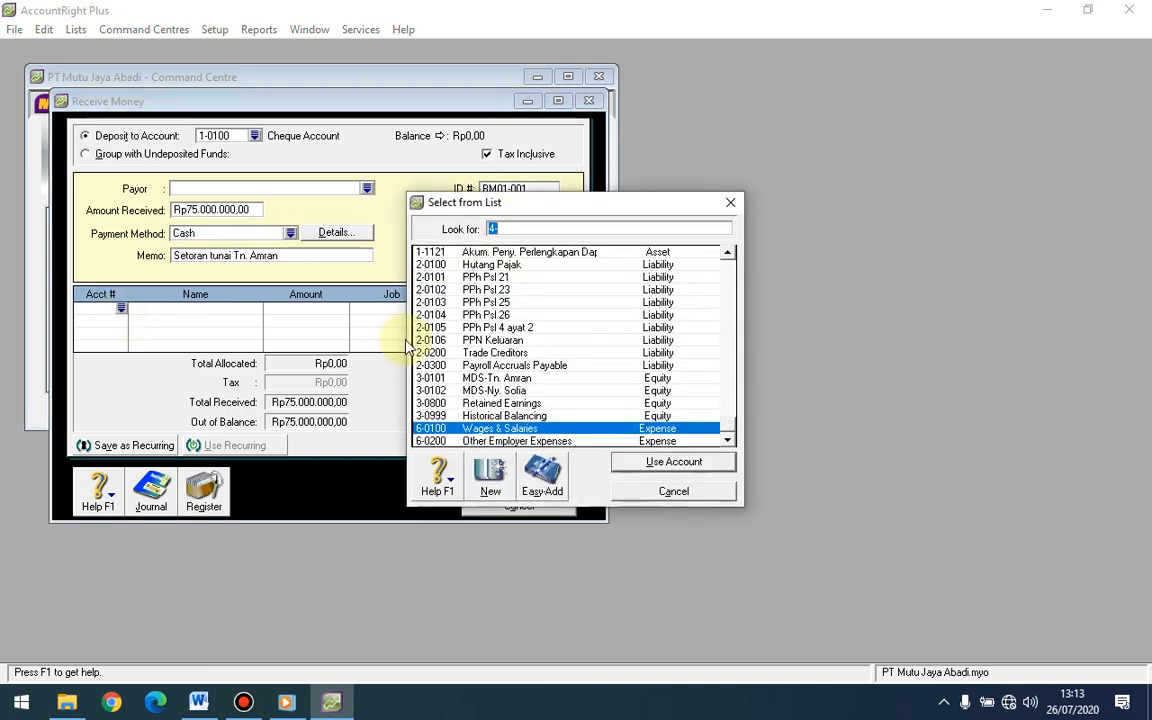
left_click(728, 254)
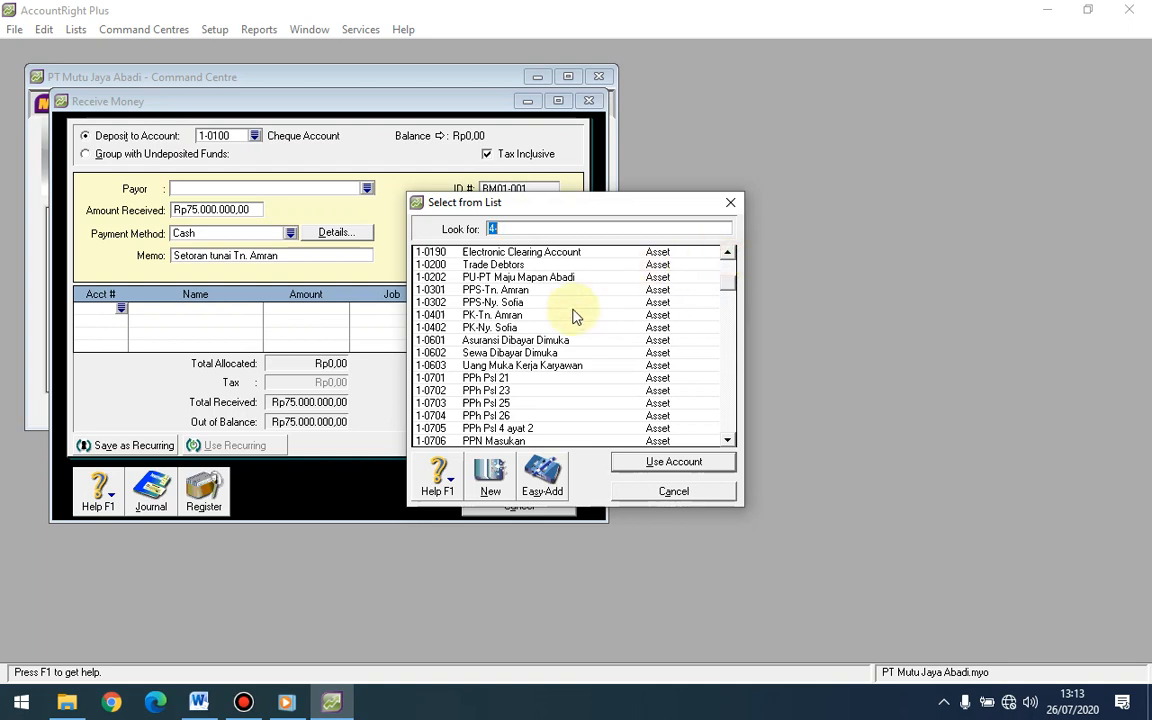
left_click(553, 290)
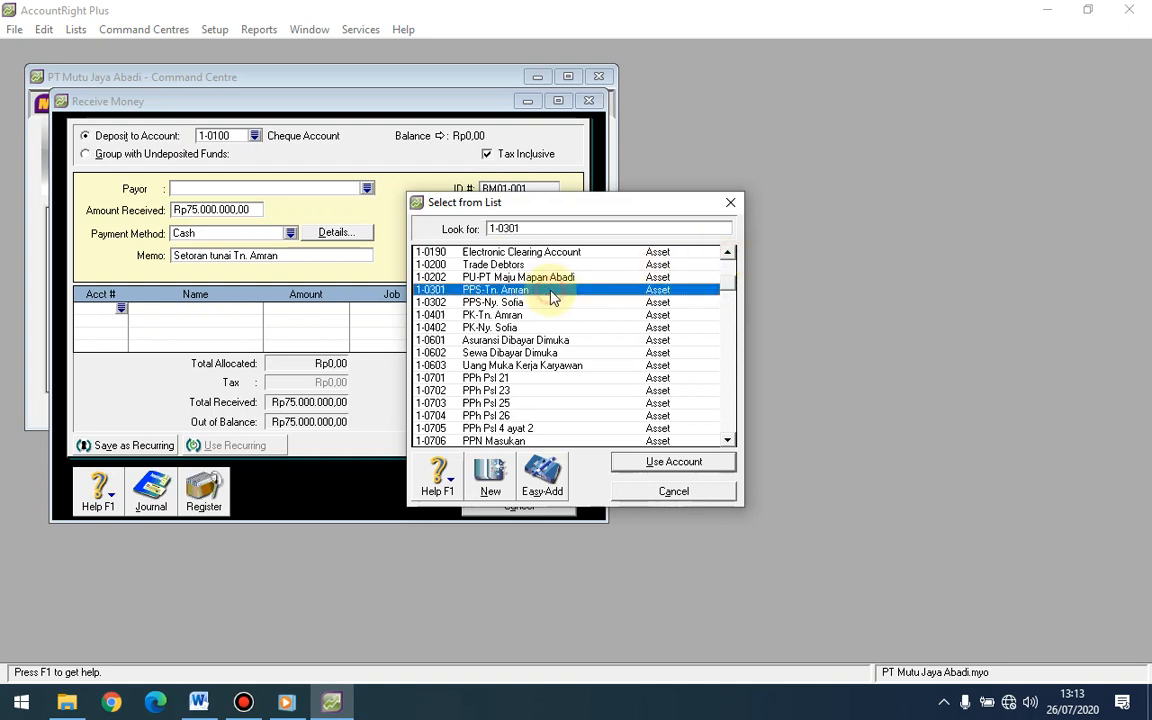
left_click(668, 466)
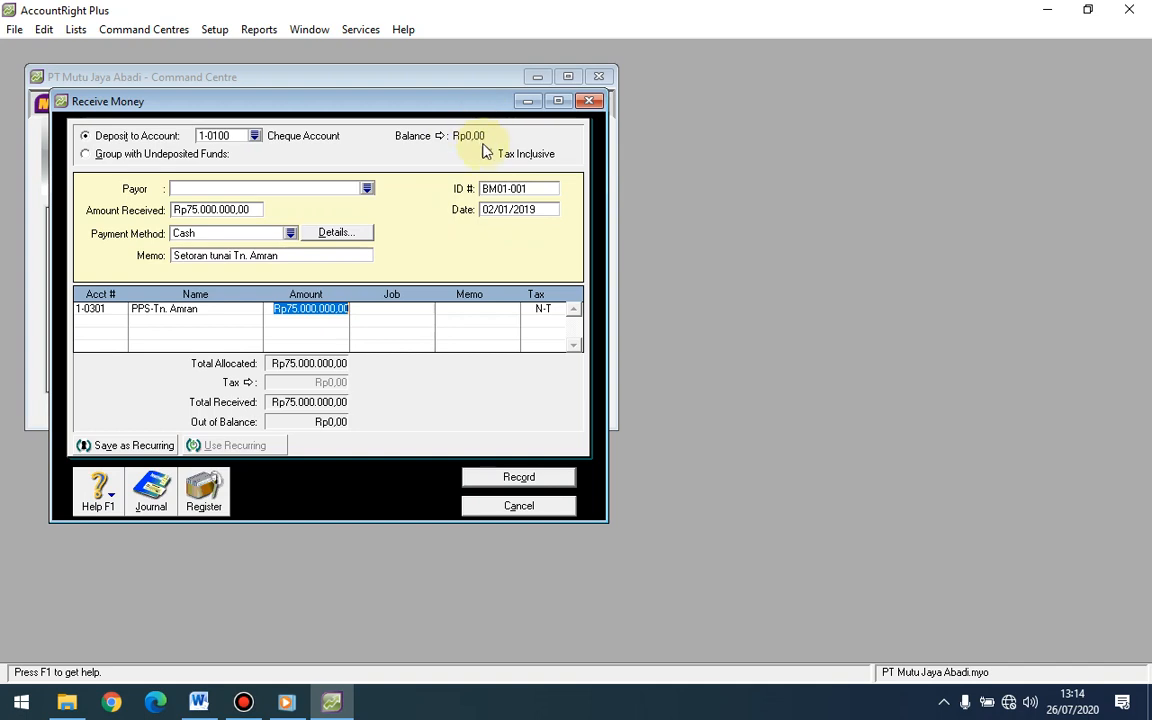
left_click(511, 479)
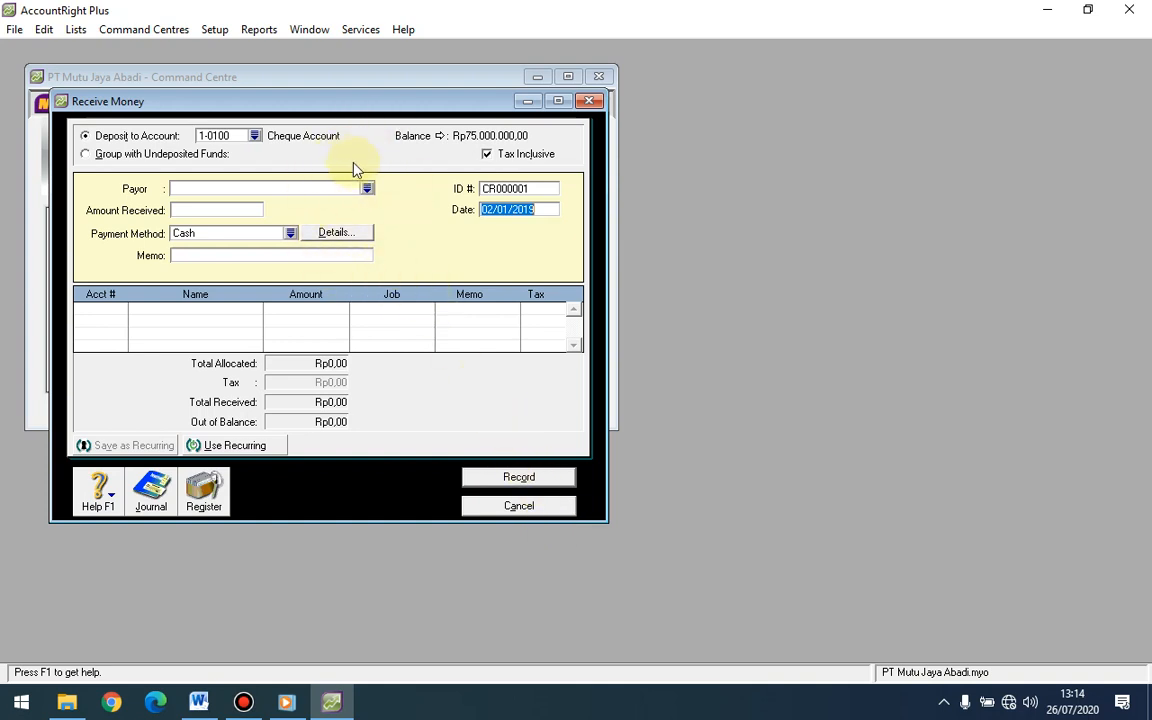
Give the new Receive Money entry the ID BM01-002 and the date 03/01/2019.
left_click(532, 189)
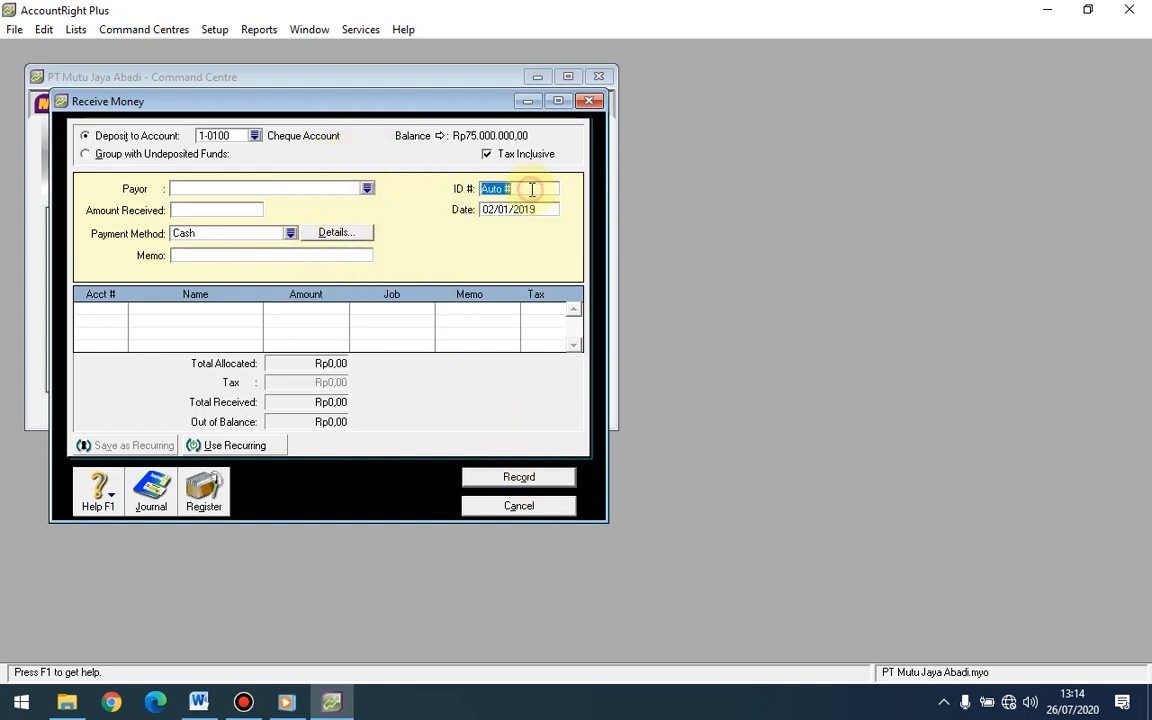
type("Bm")
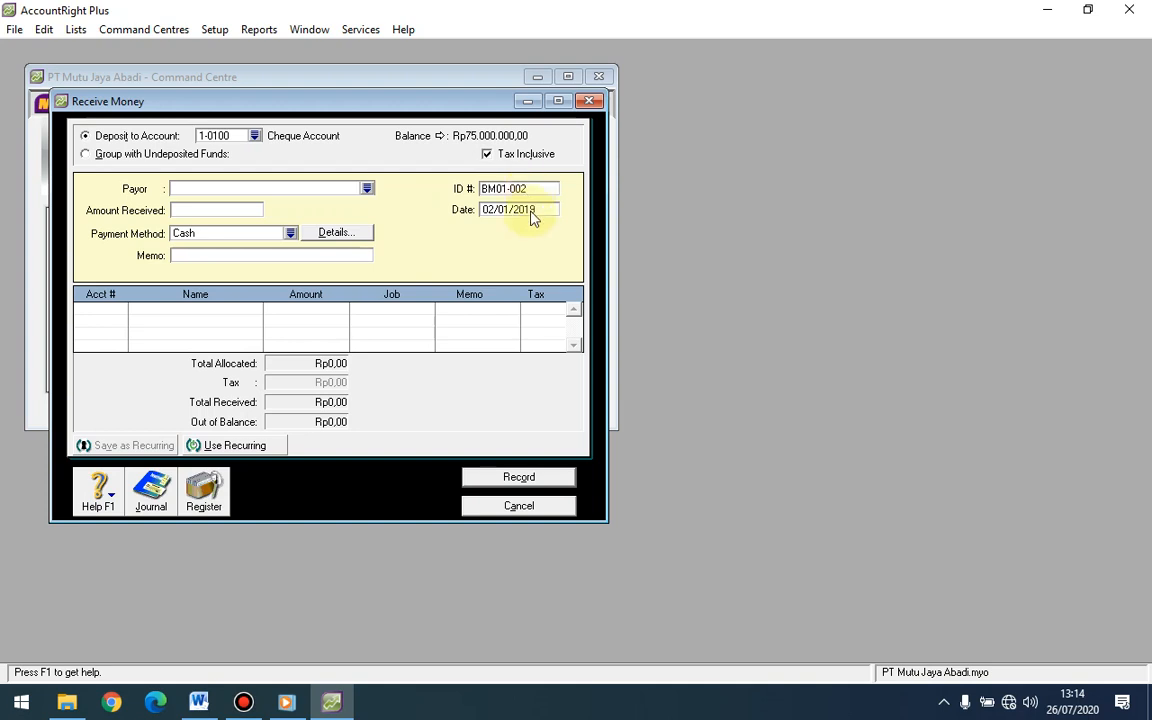
left_click(493, 210)
left_click(489, 210)
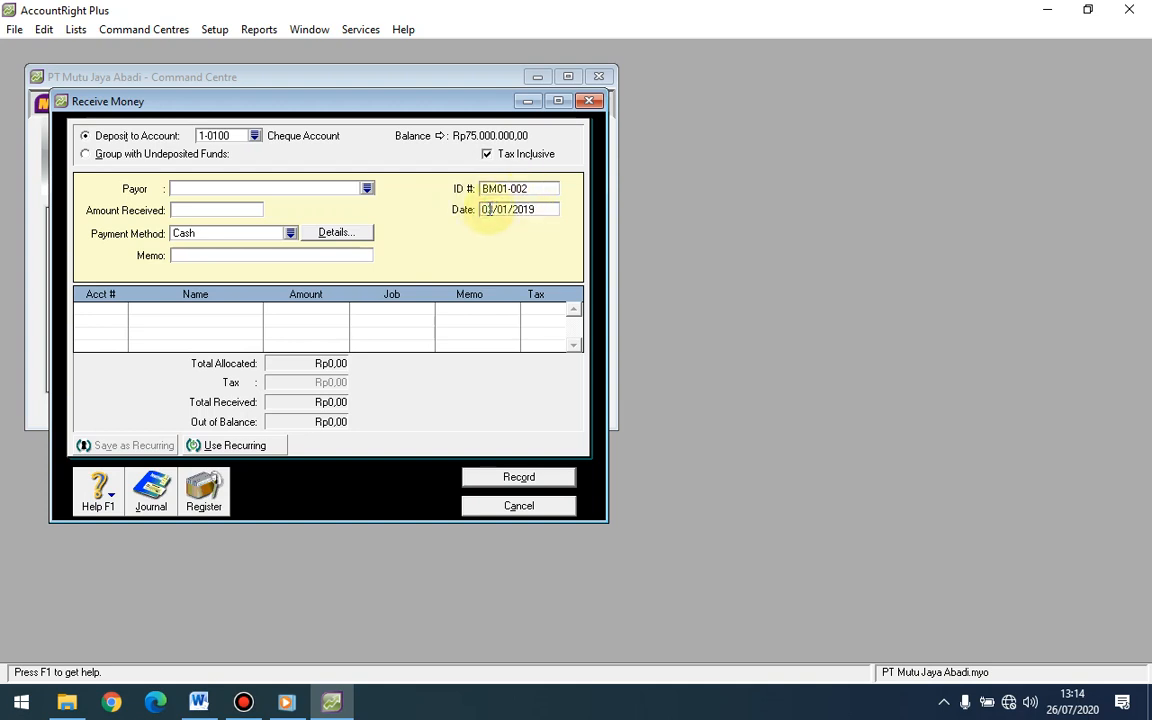
type("3")
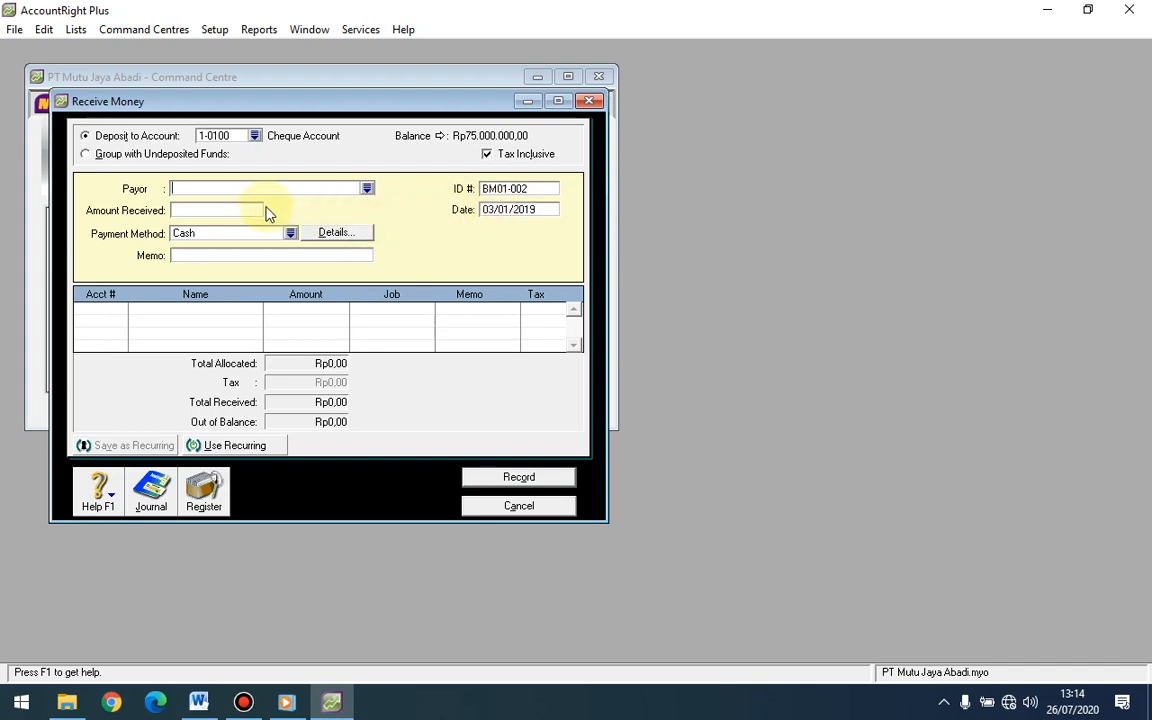
Set the amount received to Rp25.000.000 and enter the memo "Setoran Tunai" followed by the depositing shareholder's name.
left_click(258, 210)
type("2")
type("5.000.0")
type("00,00")
key("Tab")
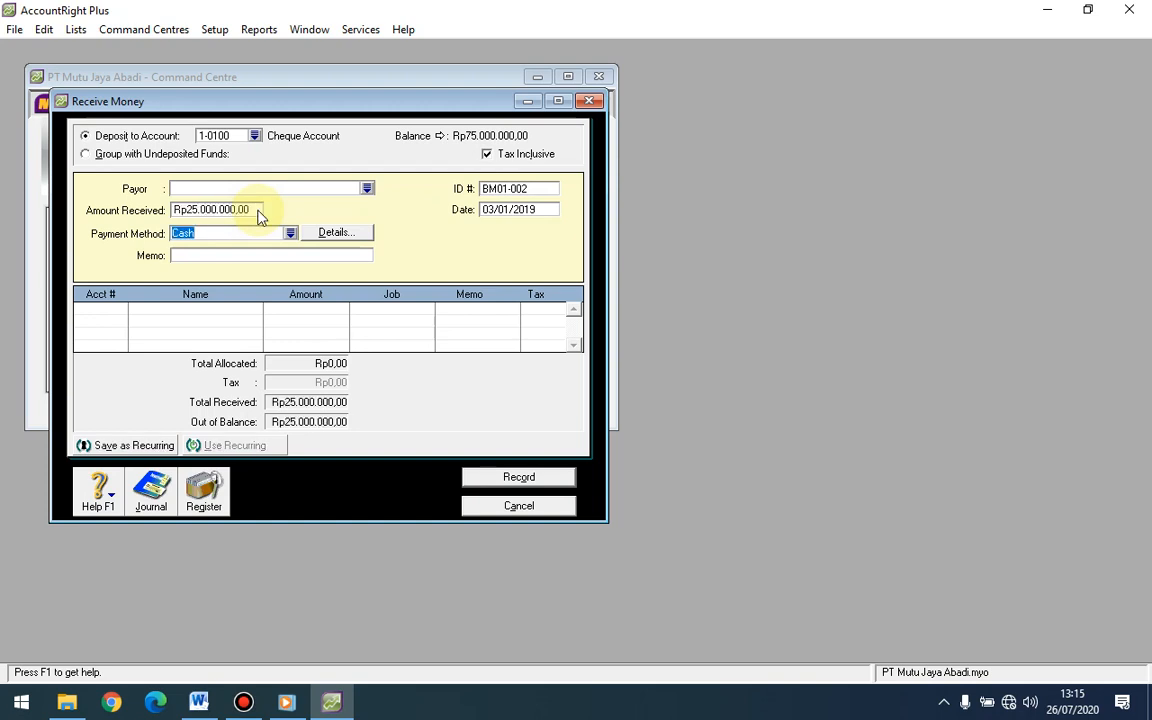
left_click(240, 256)
type("Setora")
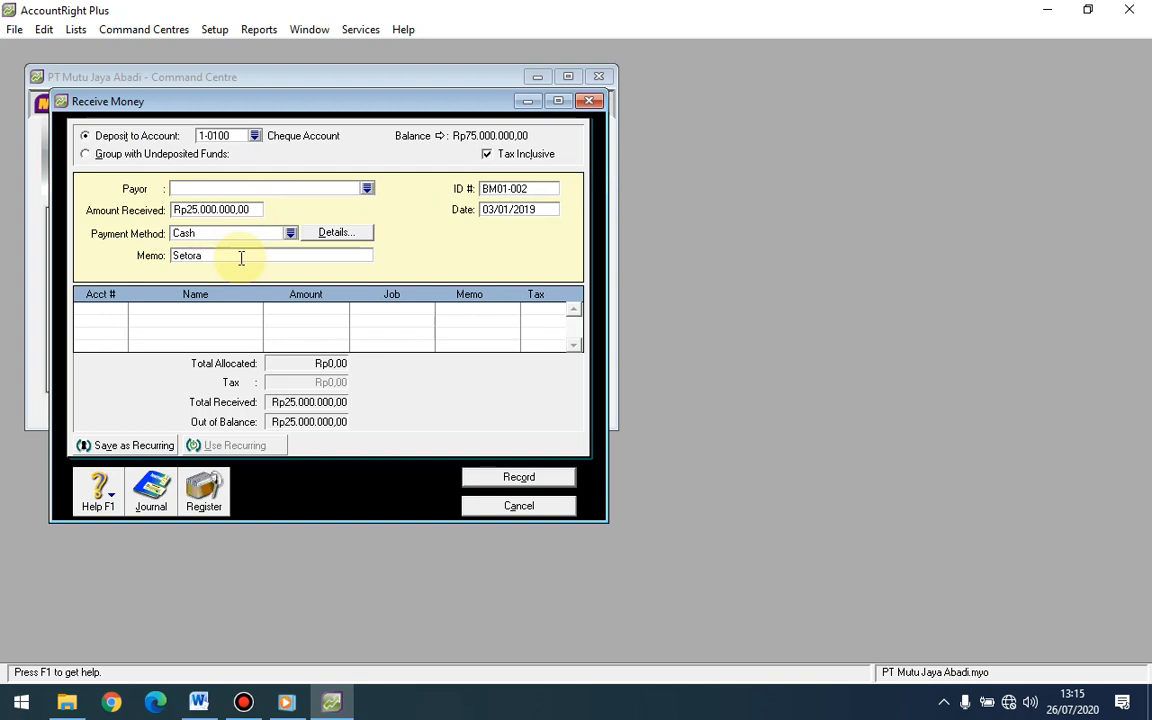
type("n Tunai Ny. Sofia")
Allocate the full receipt to the shareholder's receivable account 1-0302, then record the transaction and leave Receive Money.
left_click(124, 311)
left_click(124, 313)
type("4")
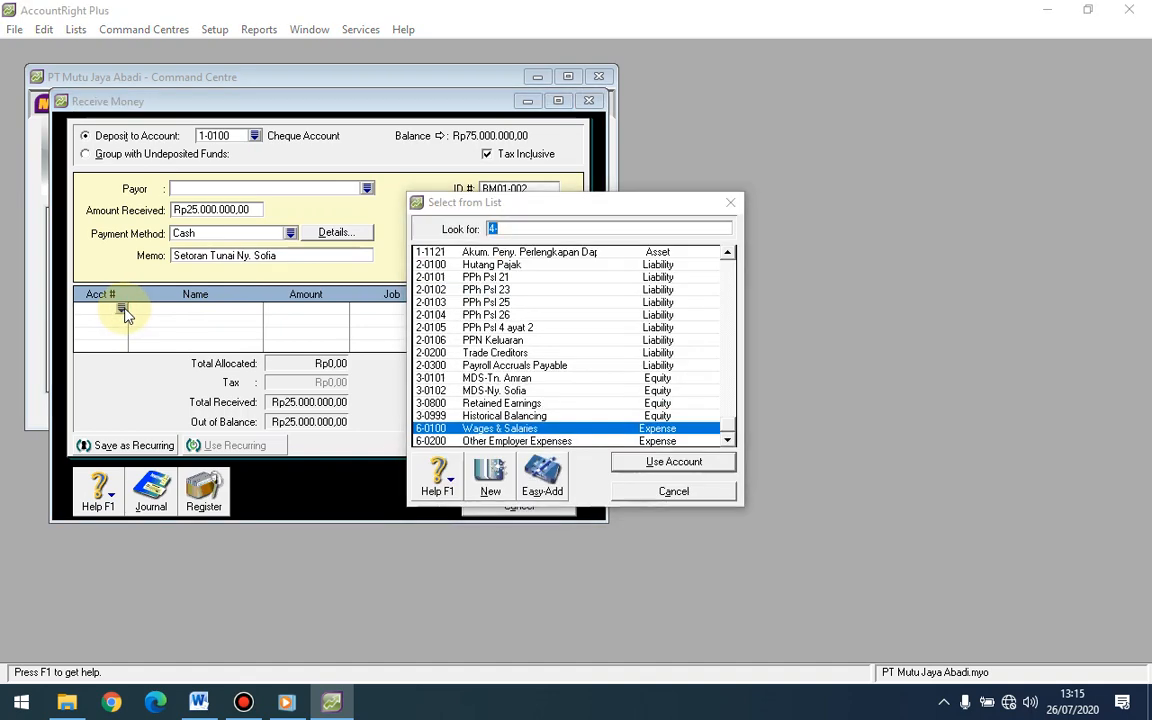
left_click(727, 253)
left_click_drag(726, 255, 724, 254)
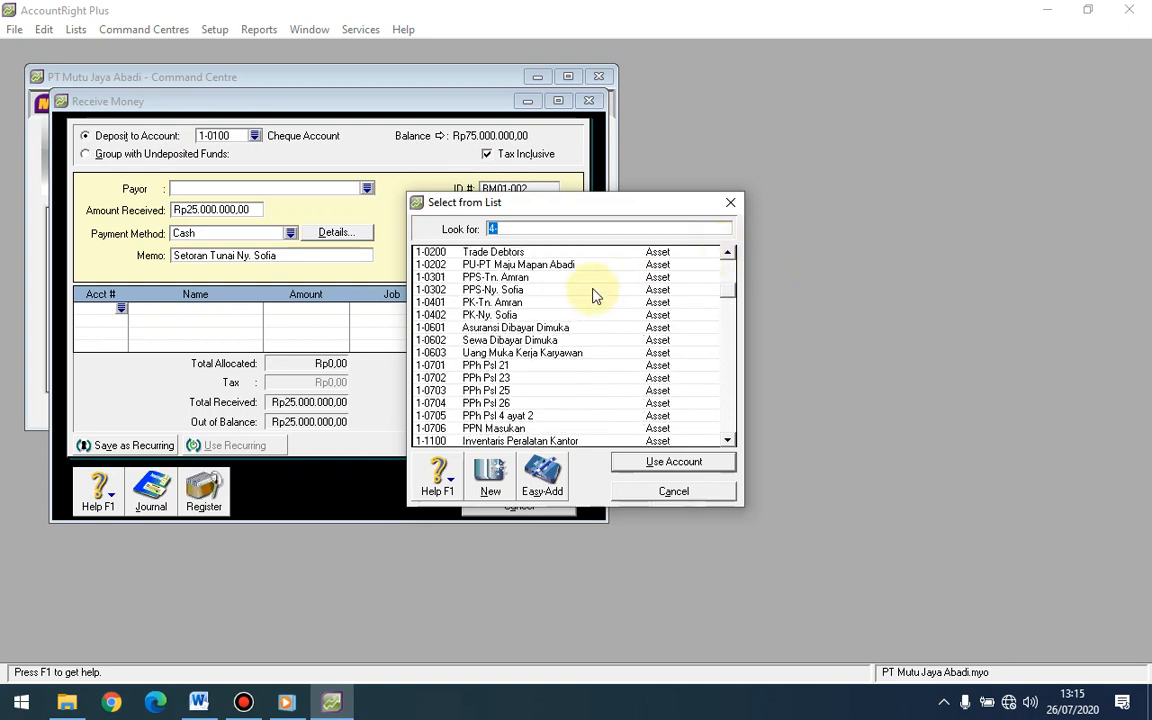
left_click(596, 290)
left_click(650, 462)
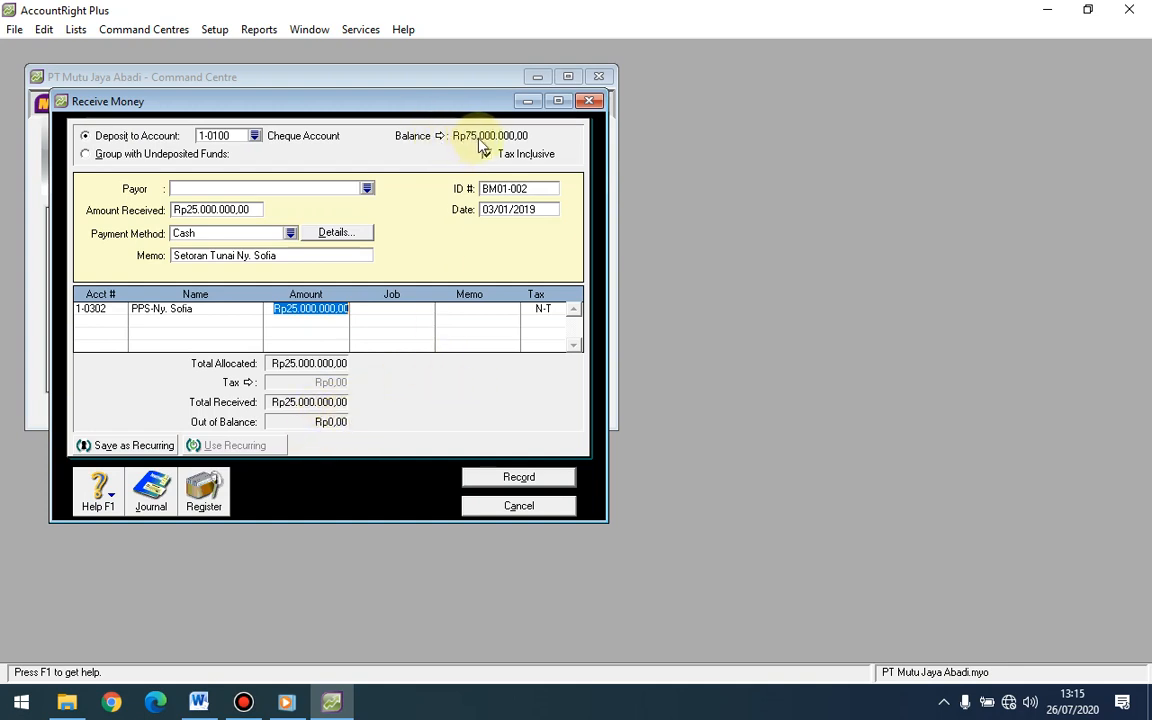
left_click(491, 477)
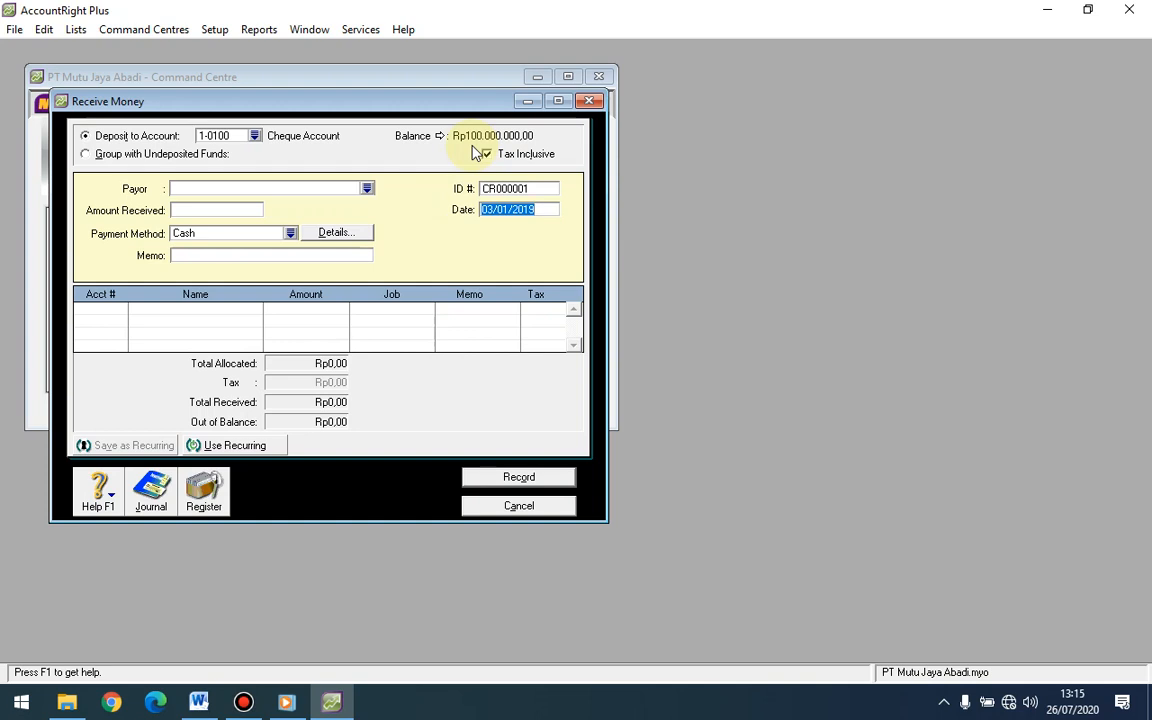
left_click(520, 507)
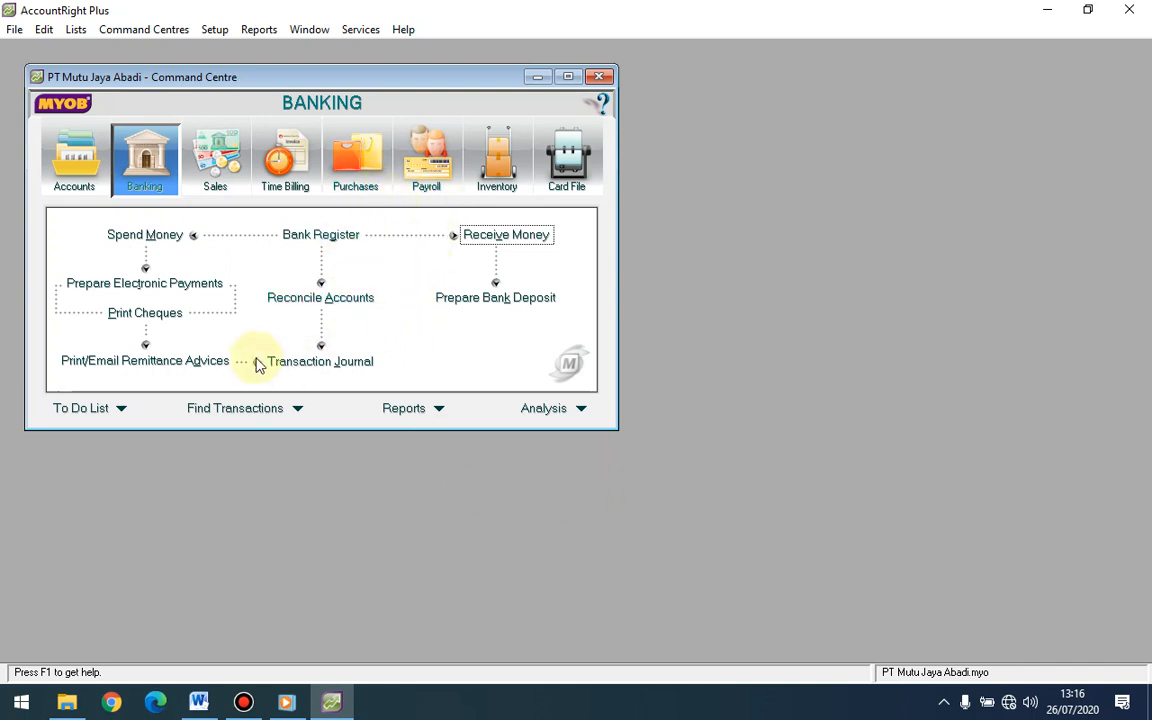
Start a Spend Money entry with cheque number BK01-001 and the date 04/01/2019.
left_click(150, 236)
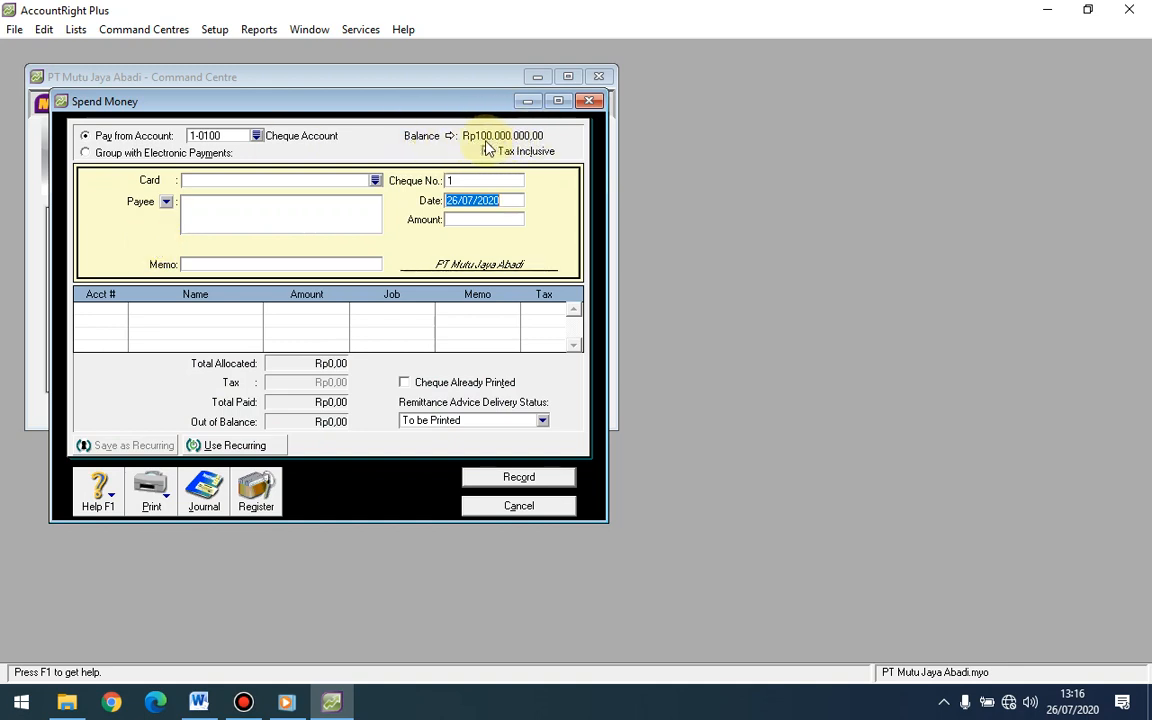
left_click(479, 182)
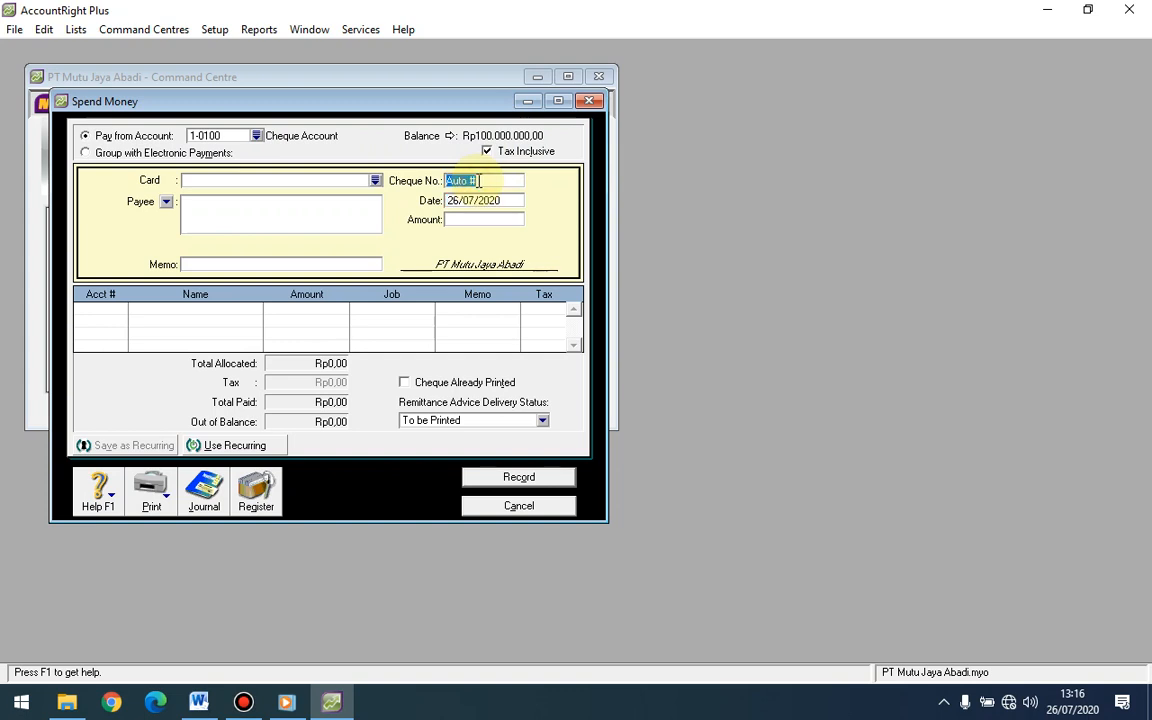
type("BK01-001")
left_click(487, 201)
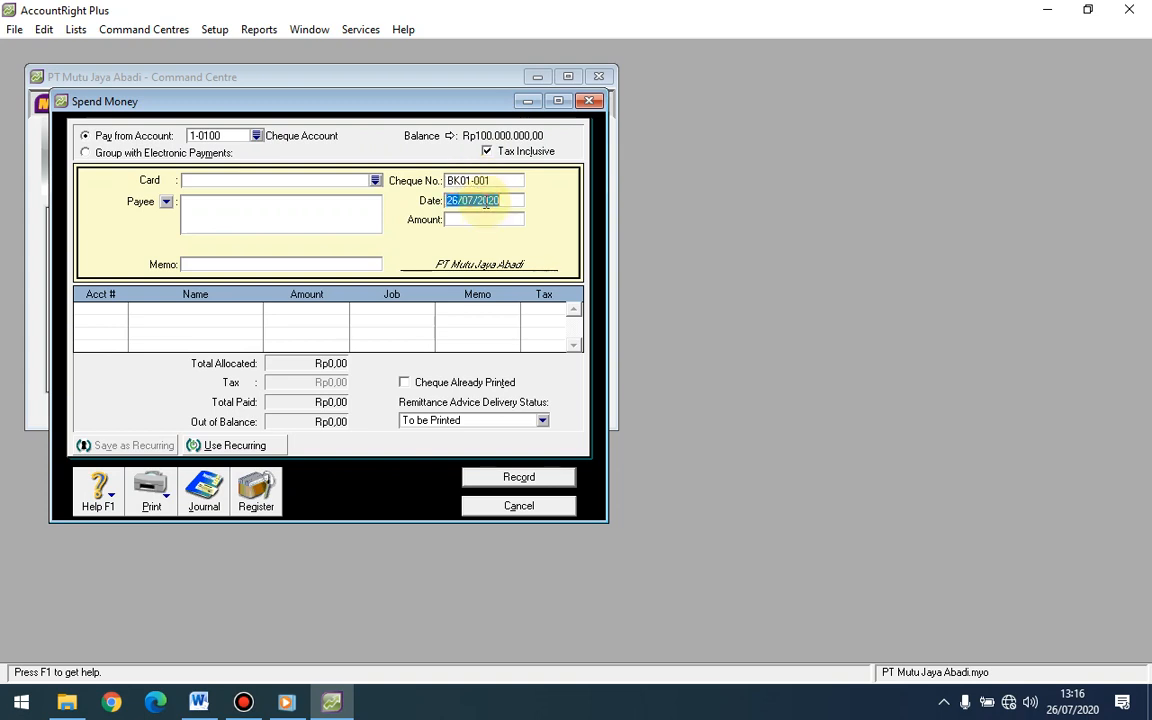
type("4/01/201")
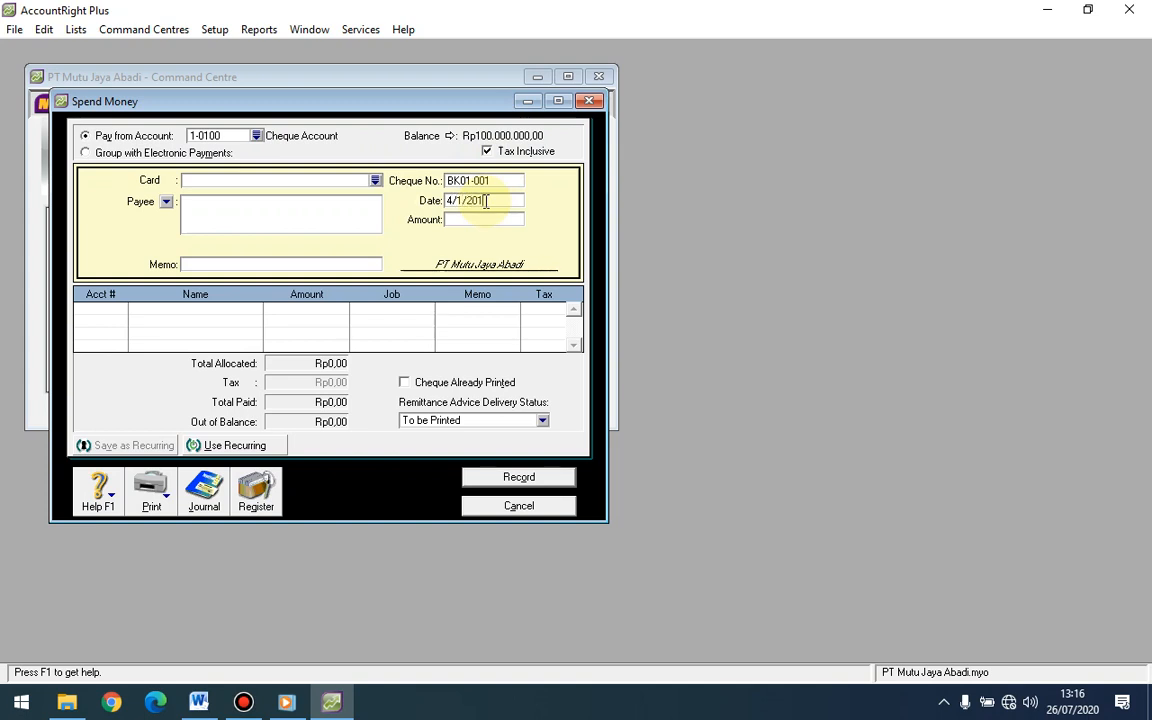
type("9")
Set the payment amount to Rp15.000.000 and enter the memo "Pembelian Inventaris & Peralatan Kantor".
left_click(480, 222)
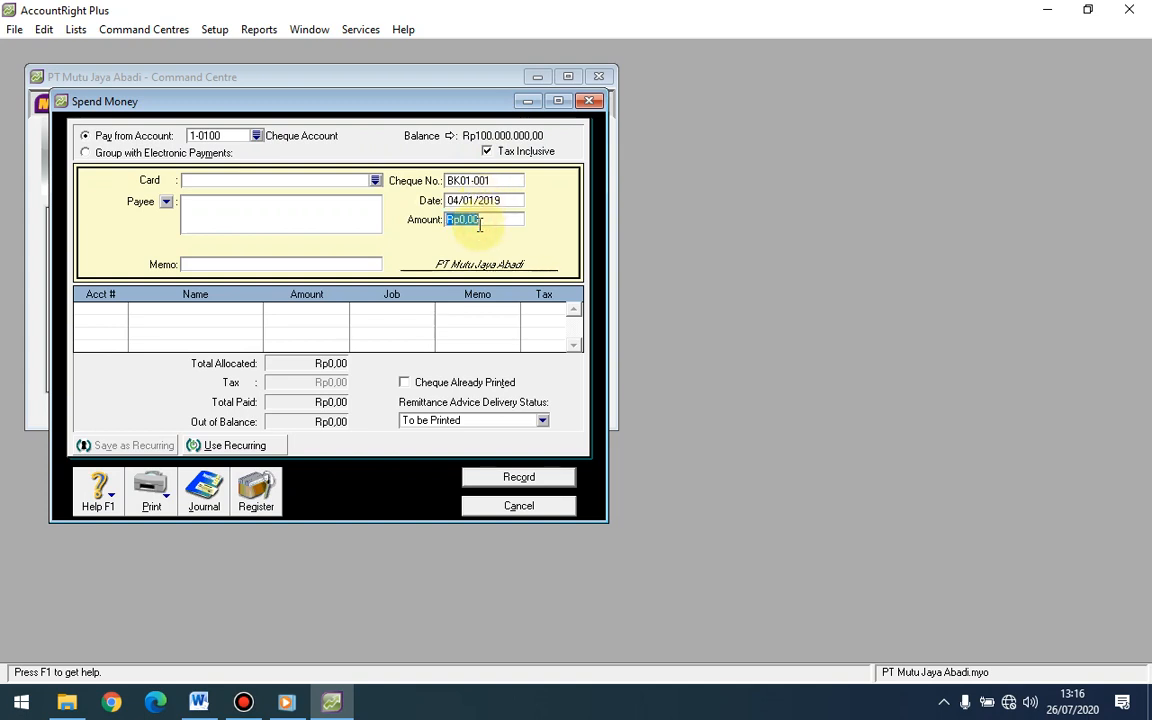
type("1")
type("000000")
key("Tab")
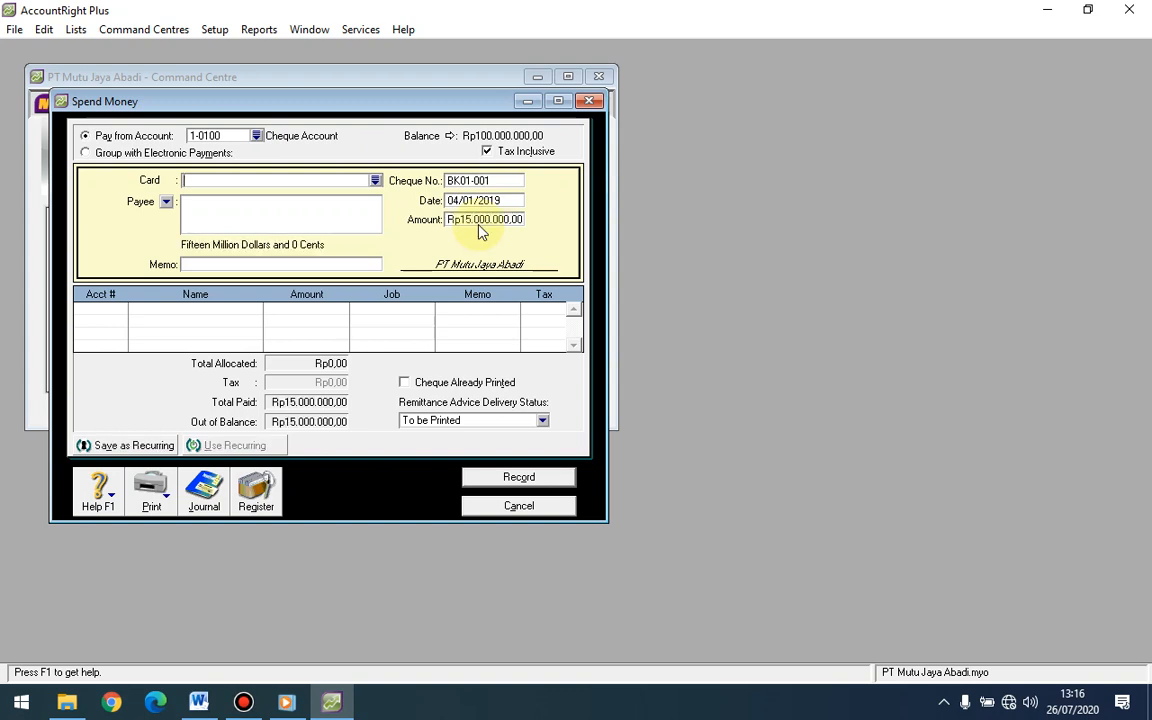
left_click(362, 265)
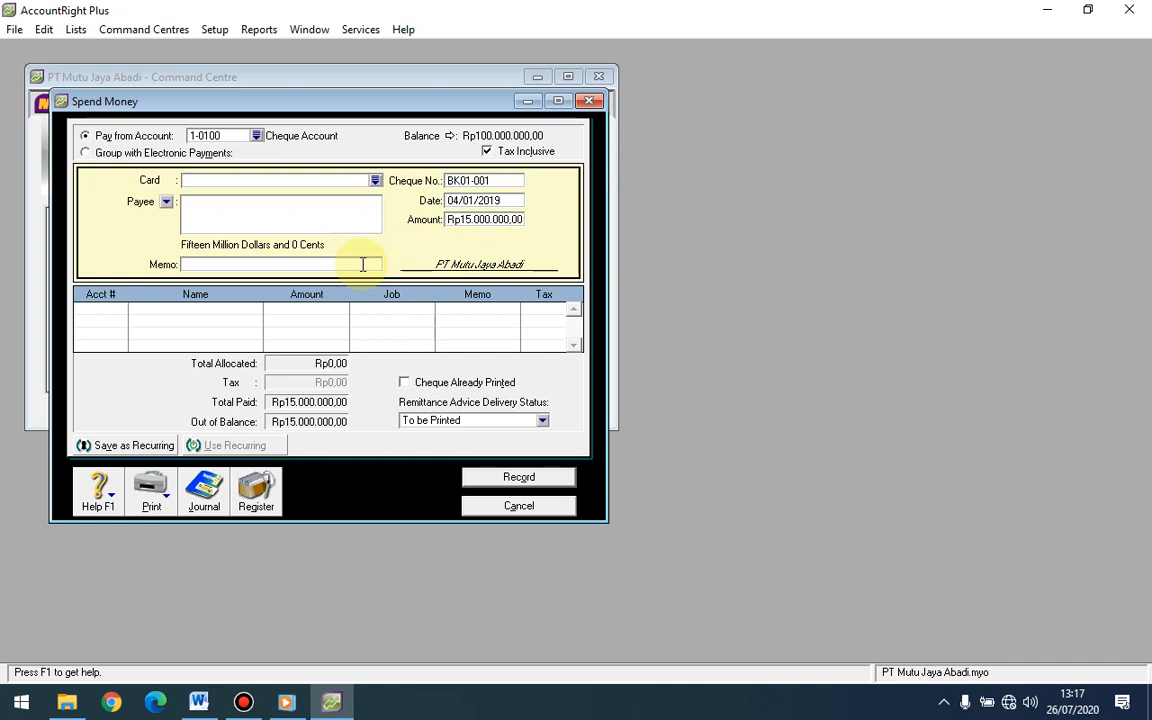
type("Pembelian Inventaris & Peralat")
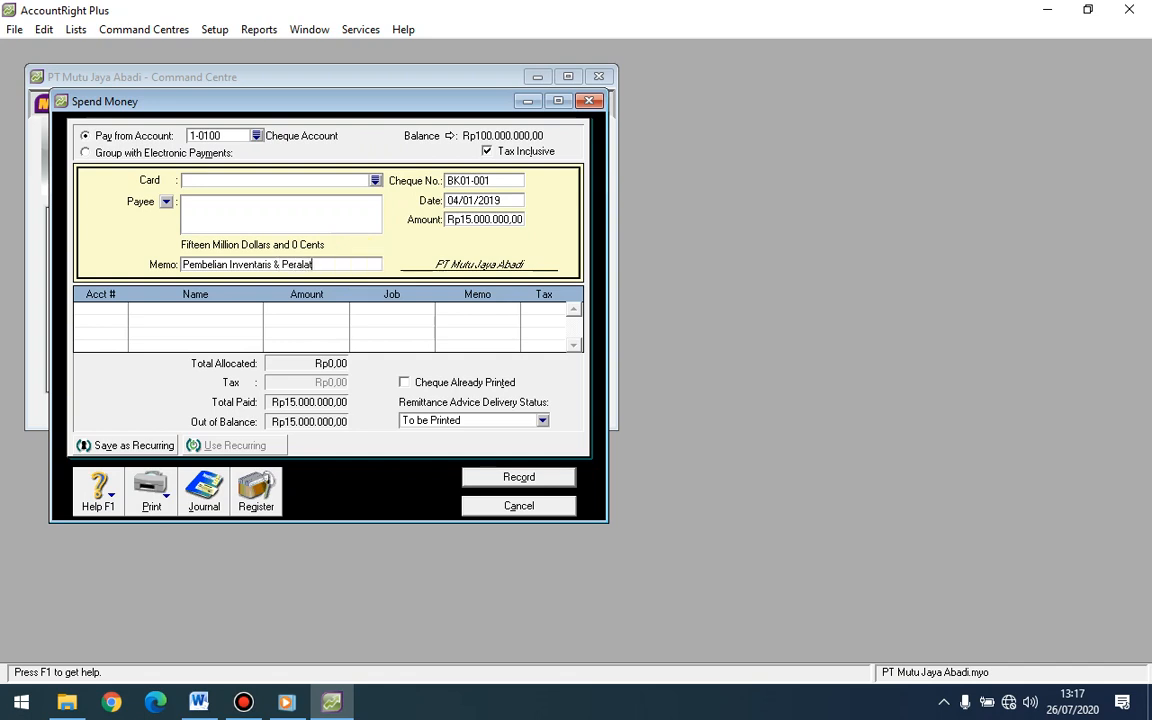
type("an Kantor")
Allocate the full payment to account 1-1100 Inventaris Peralatan Kantor and record the transaction.
left_click(123, 312)
type("6")
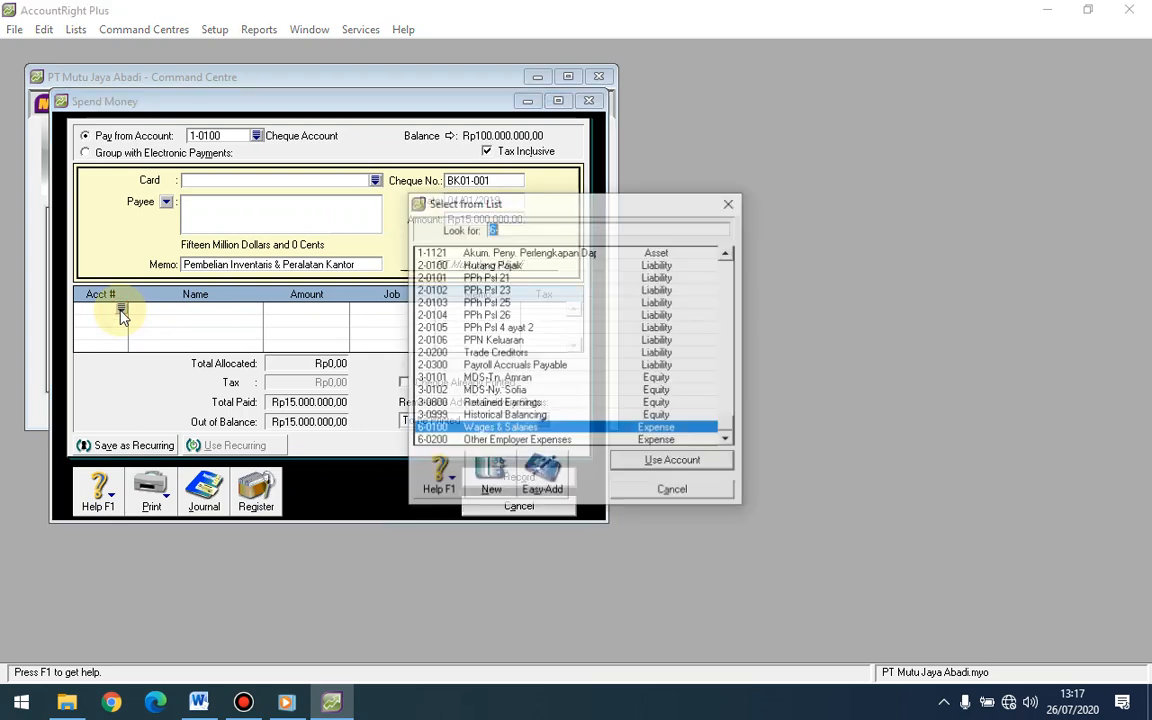
left_click(728, 255)
left_click(728, 255)
left_click(728, 255)
left_click(728, 255)
left_click(728, 255)
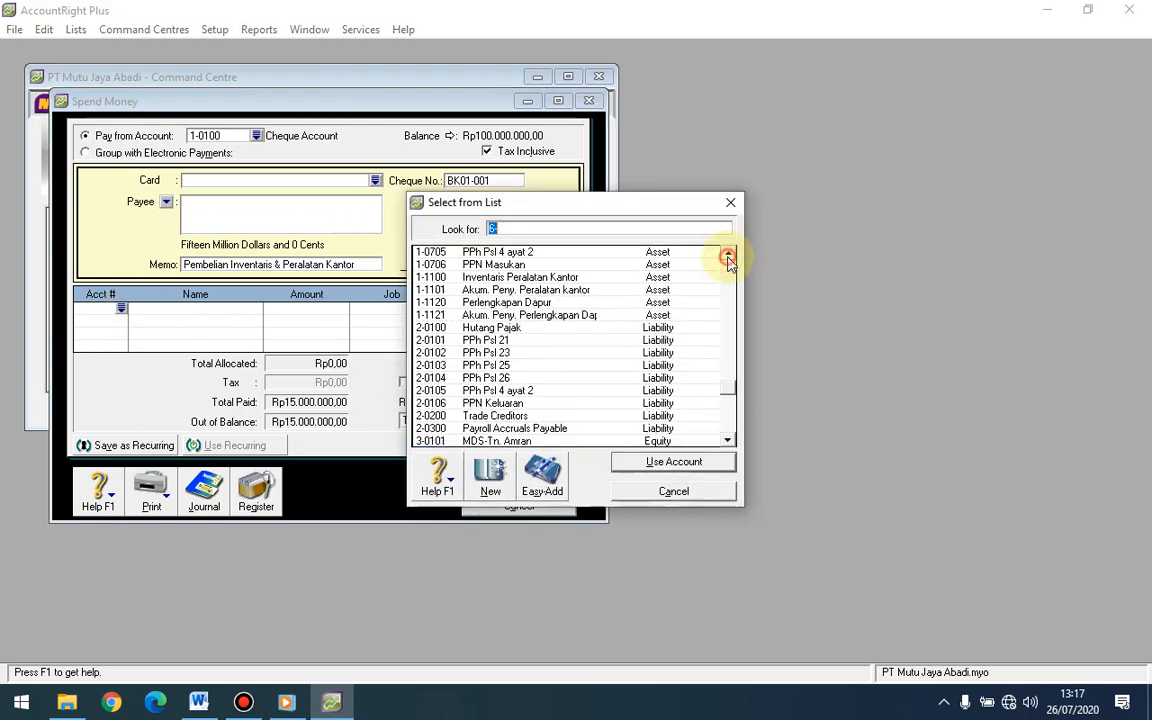
left_click(633, 279)
left_click(636, 464)
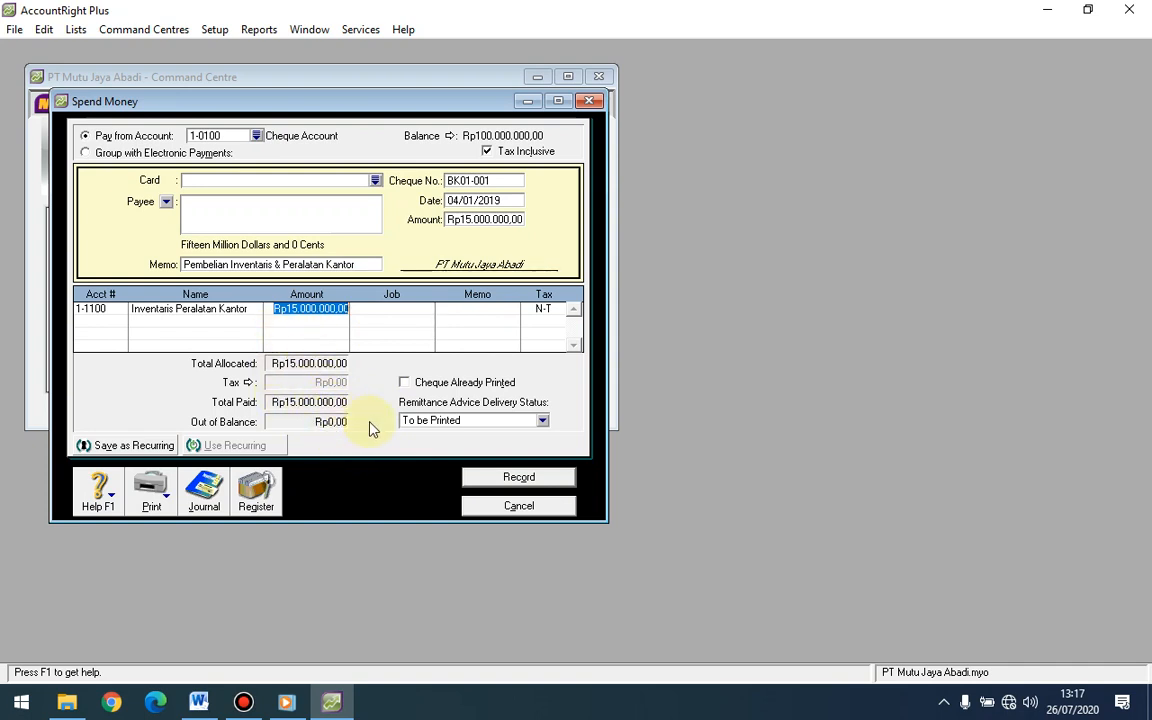
left_click(520, 479)
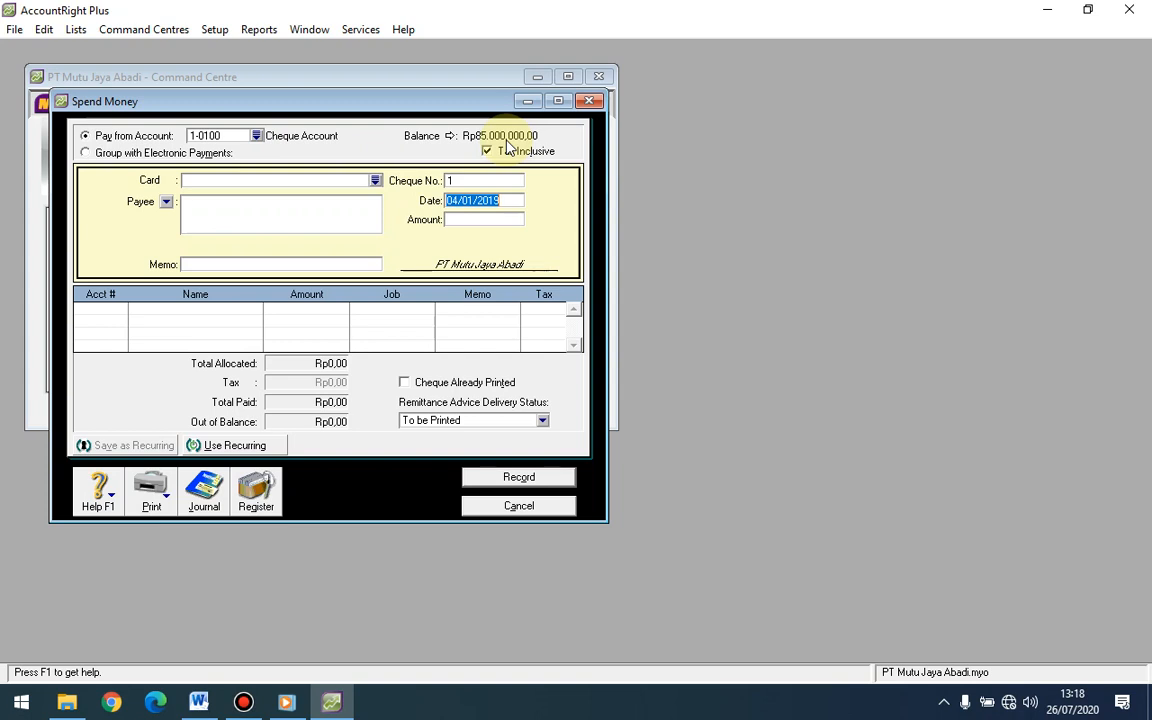
Give the new Spend Money entry the cheque number BK01-002 and an amount of Rp1.500.000.
left_click(506, 180)
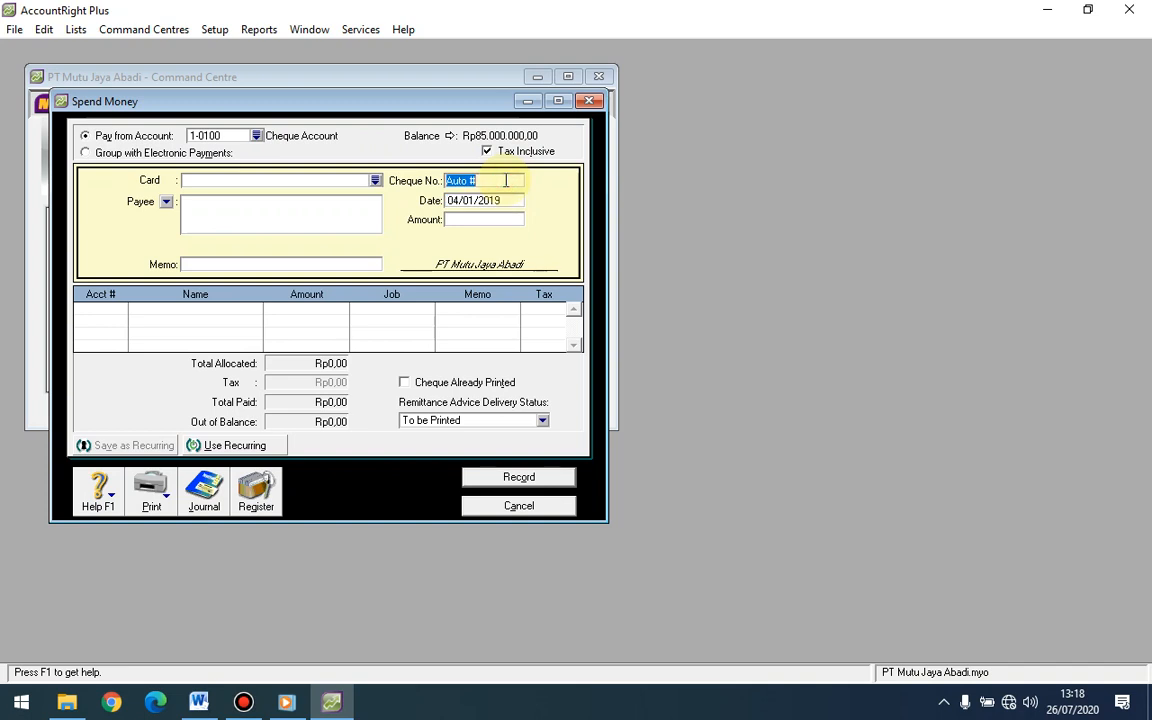
type("BK0")
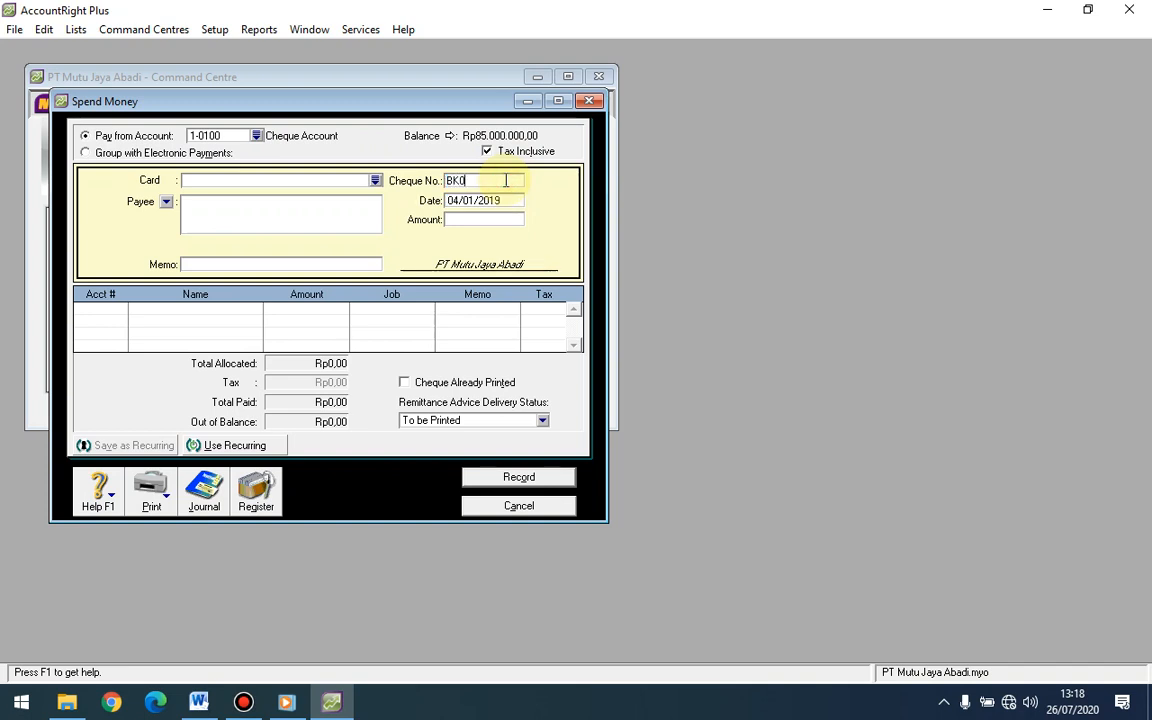
type("1-002")
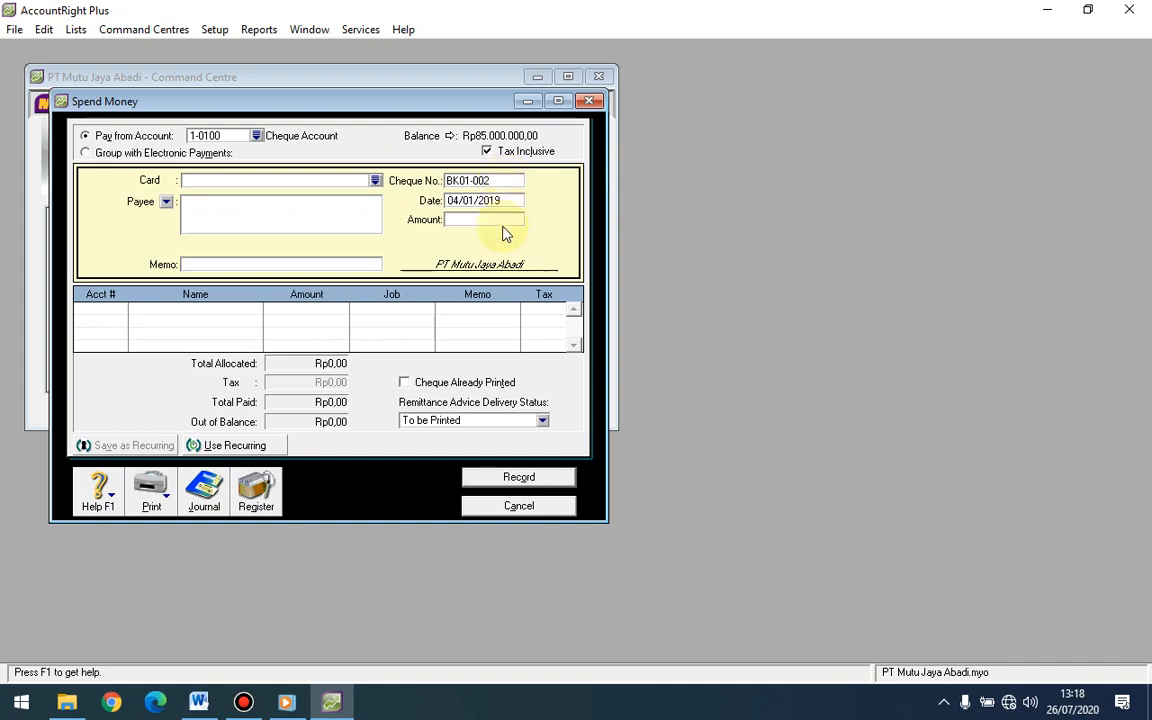
left_click(504, 220)
type("1.")
type("500.0")
type("00")
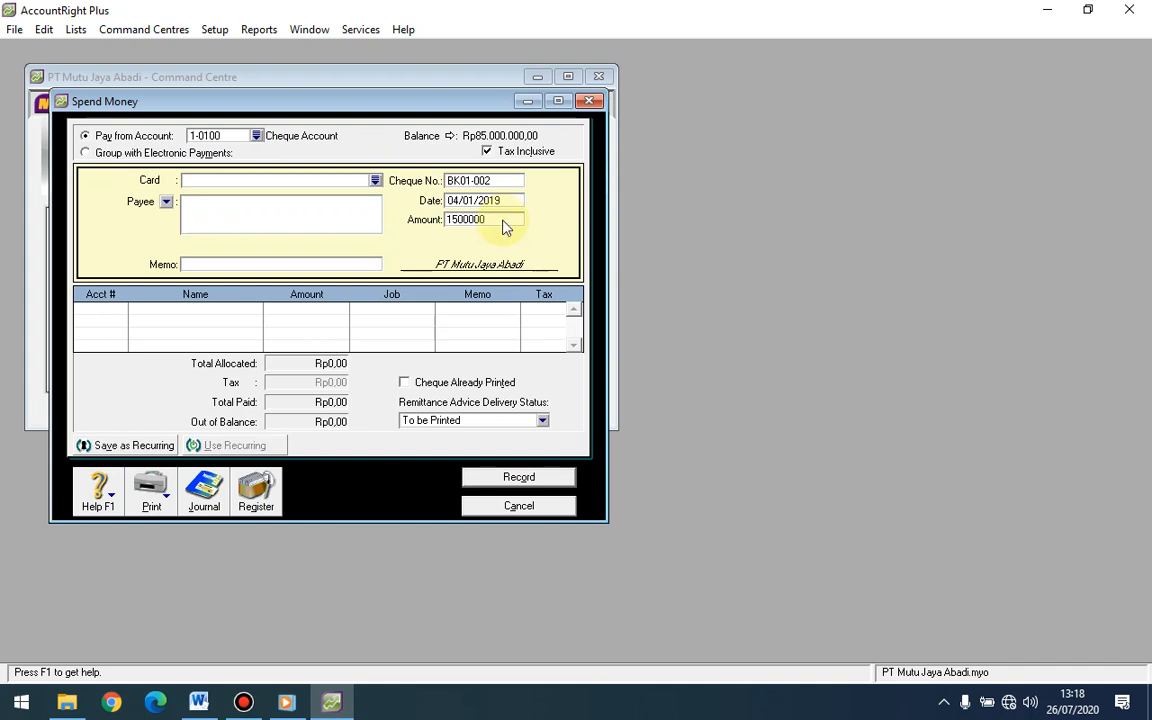
key("Tab")
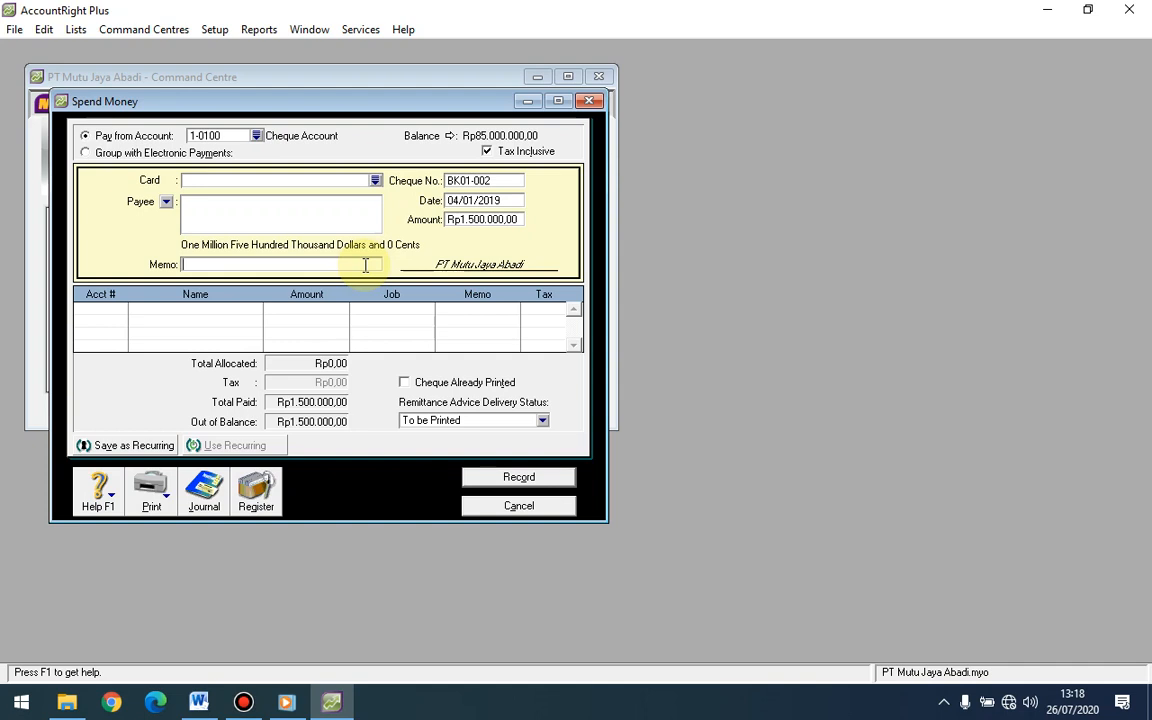
Enter the memo "Pembelian Perlengkapan Dapur" for payment BK01-002.
type("Pembelian")
type(" Pere")
type("leng")
type("ka")
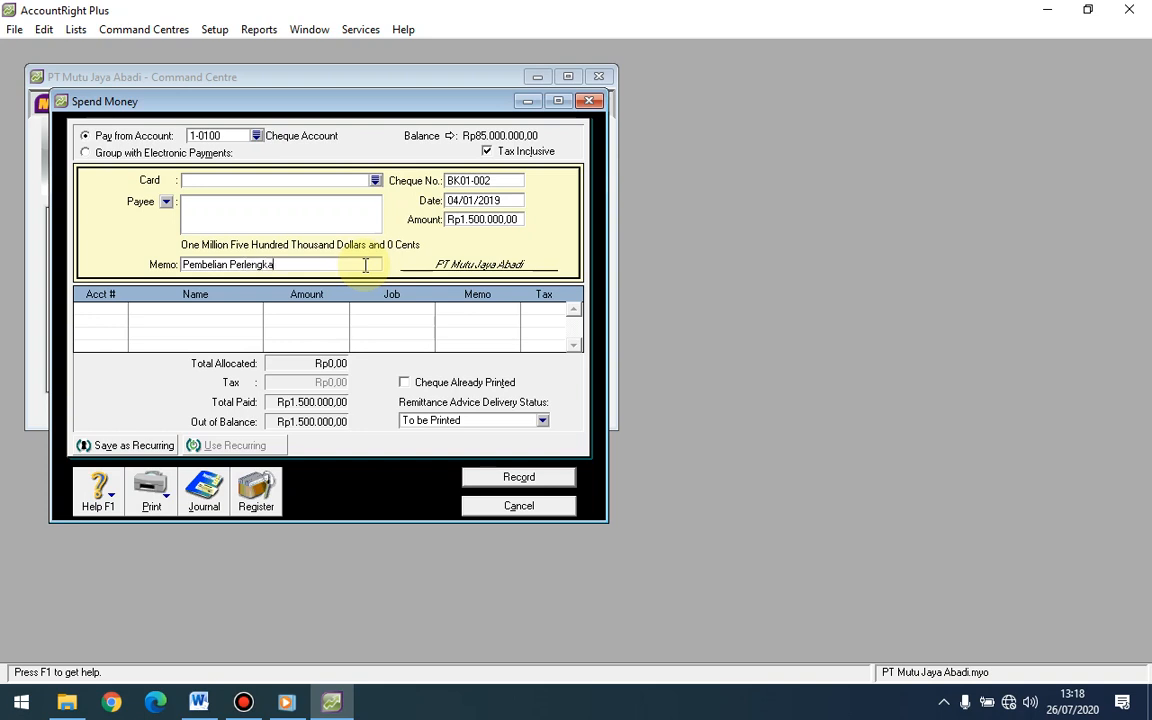
type("apan Dapur")
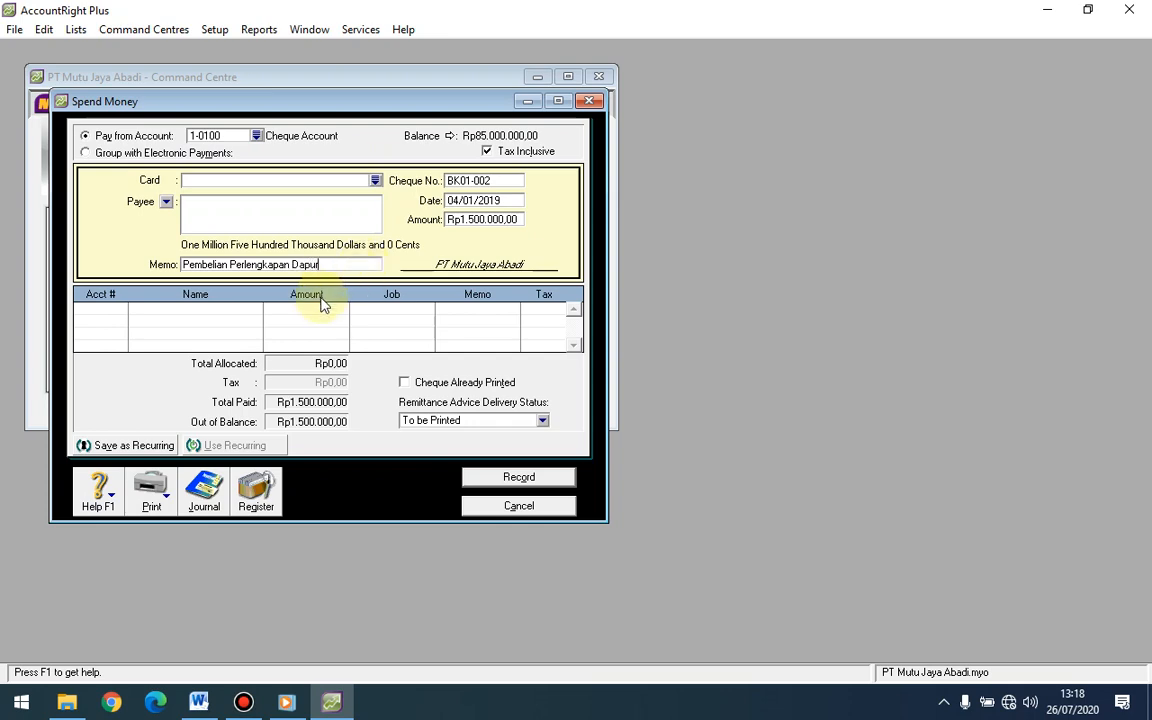
Allocate Rp1.490.000 of the payment to account 1-1120 Perlengkapan Dapur on the first allocation line.
key("Tab")
type("6-")
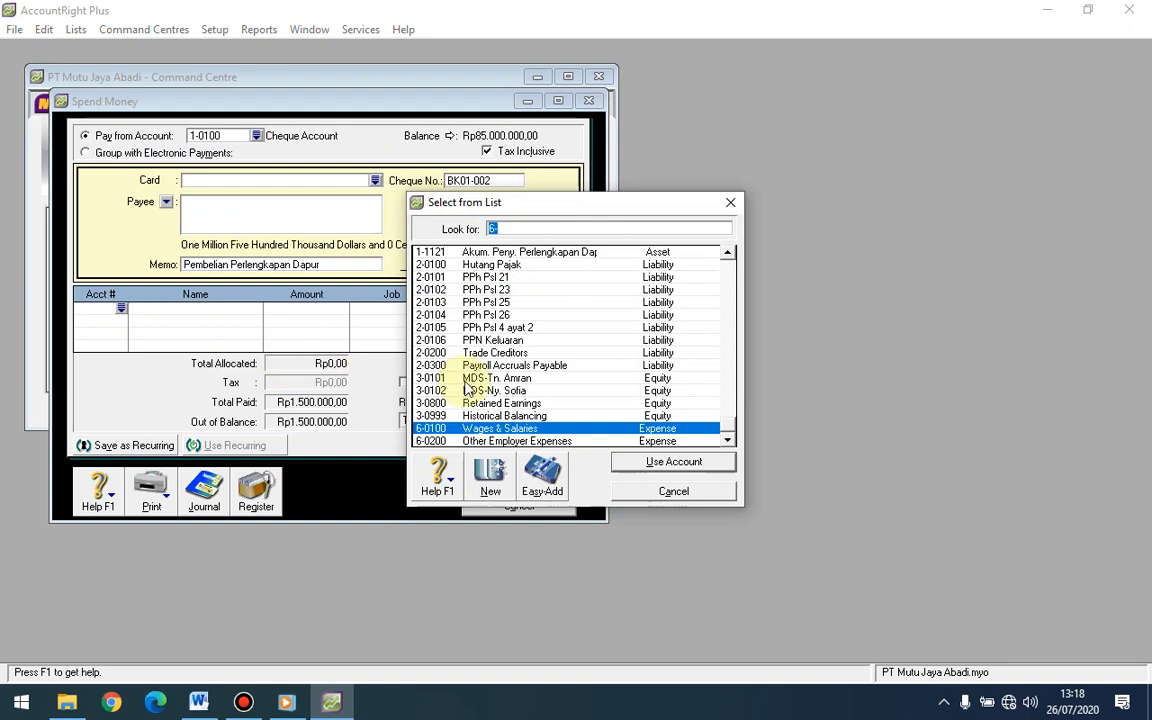
left_click(727, 254)
left_click(727, 254)
left_click(727, 254)
left_click(727, 254)
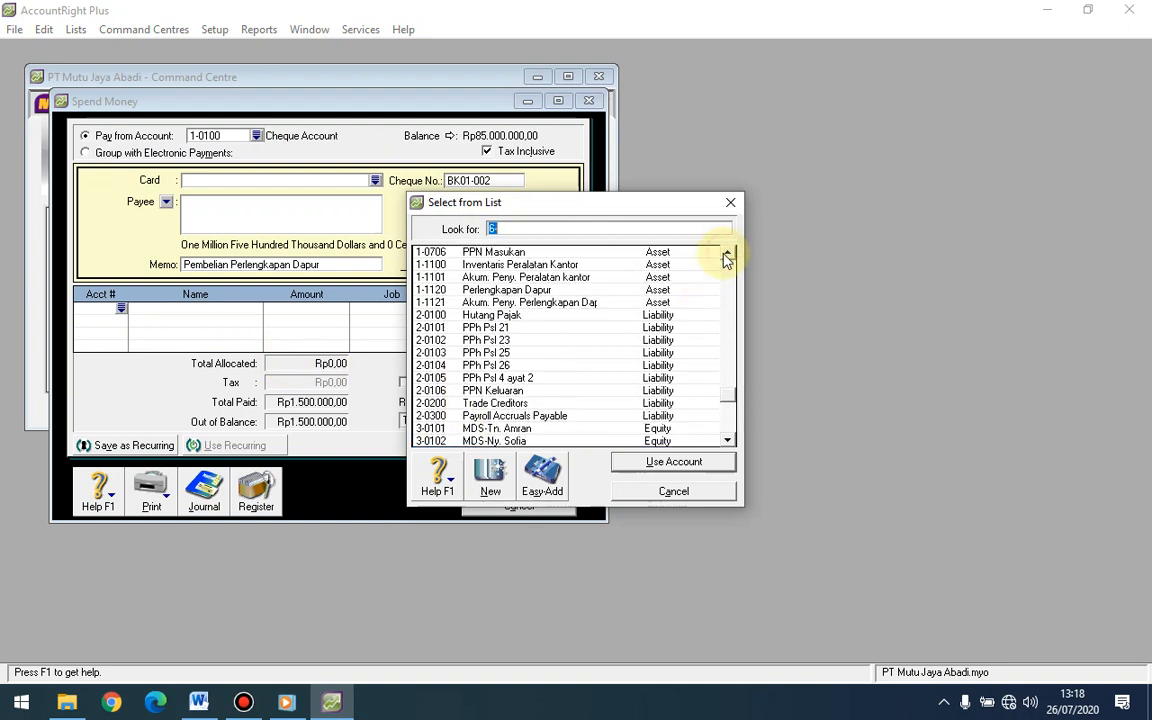
left_click(620, 291)
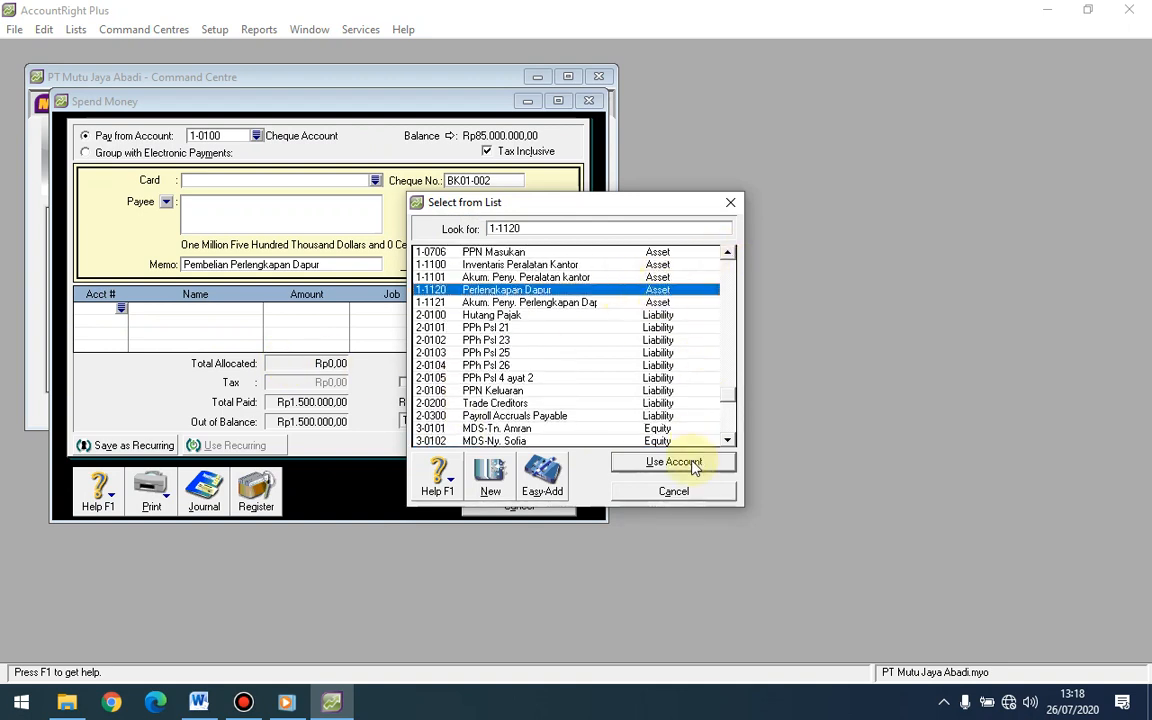
left_click(660, 462)
type("14")
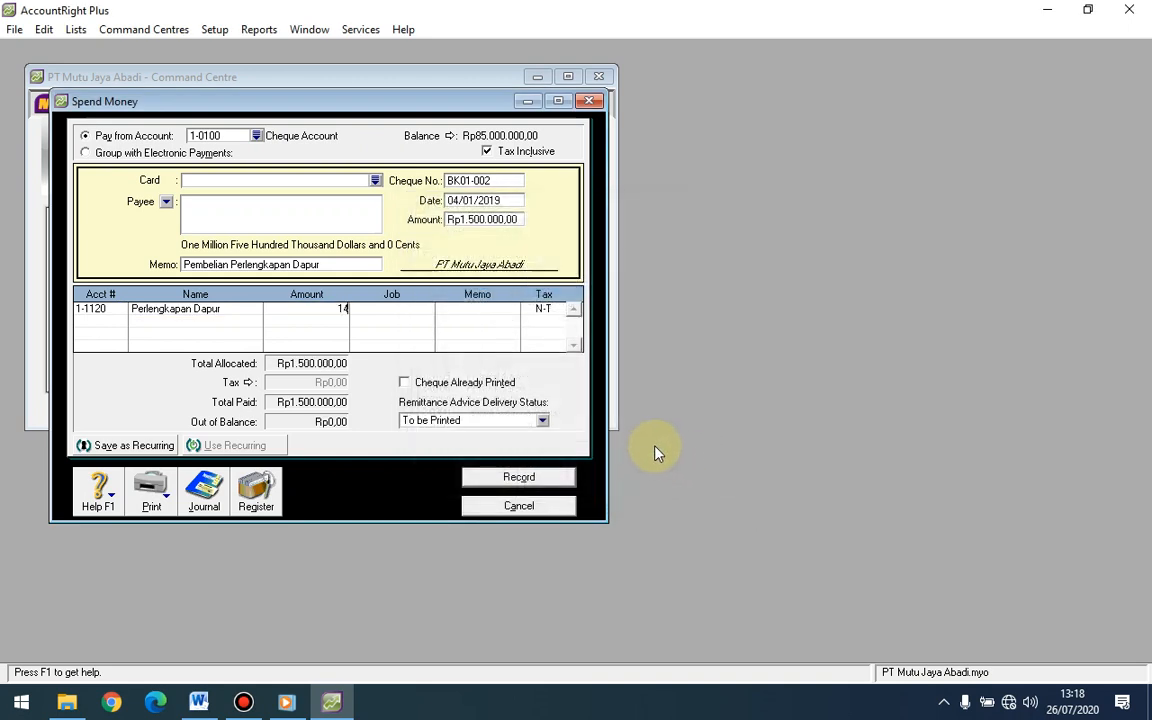
type("90000")
key("Return")
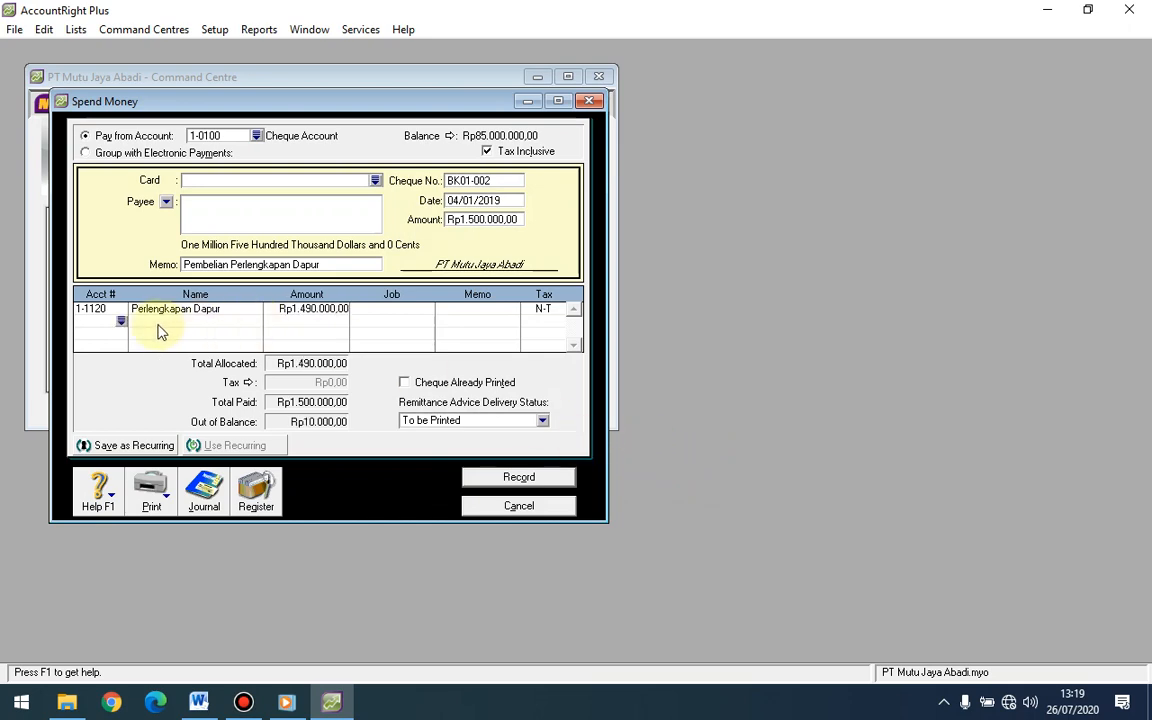
Look through the account list for an expense account that suits the remainder of payment BK01-002.
type("6")
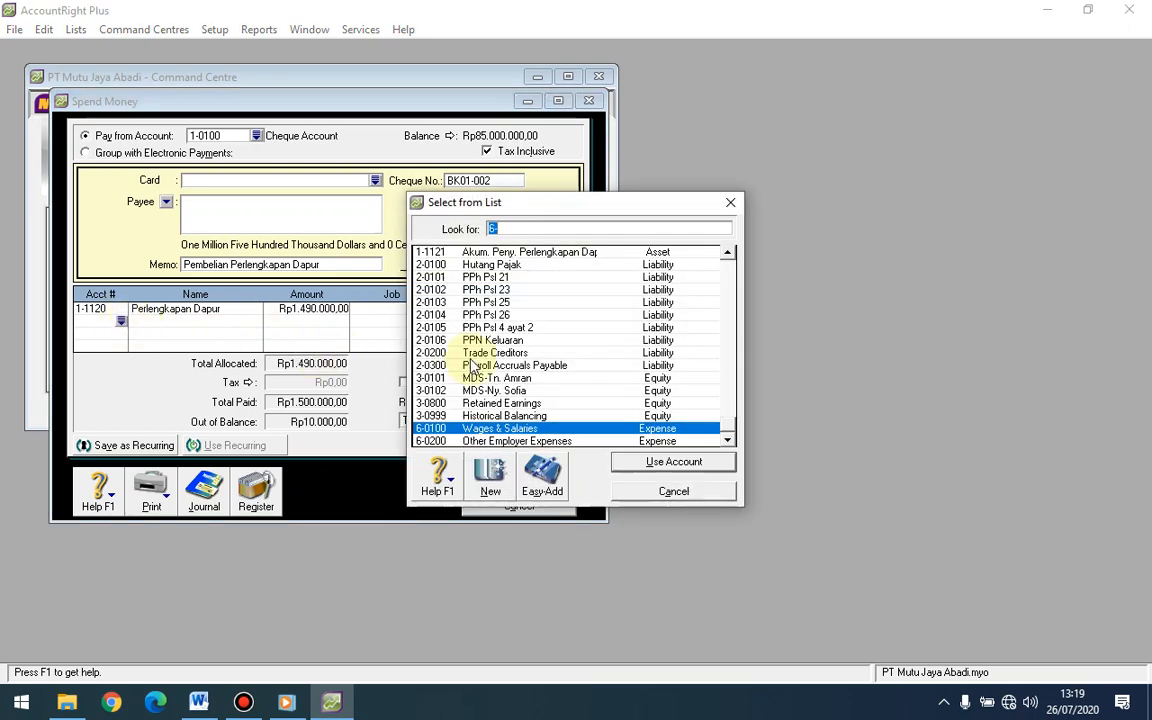
left_click(729, 253)
double_click(729, 253)
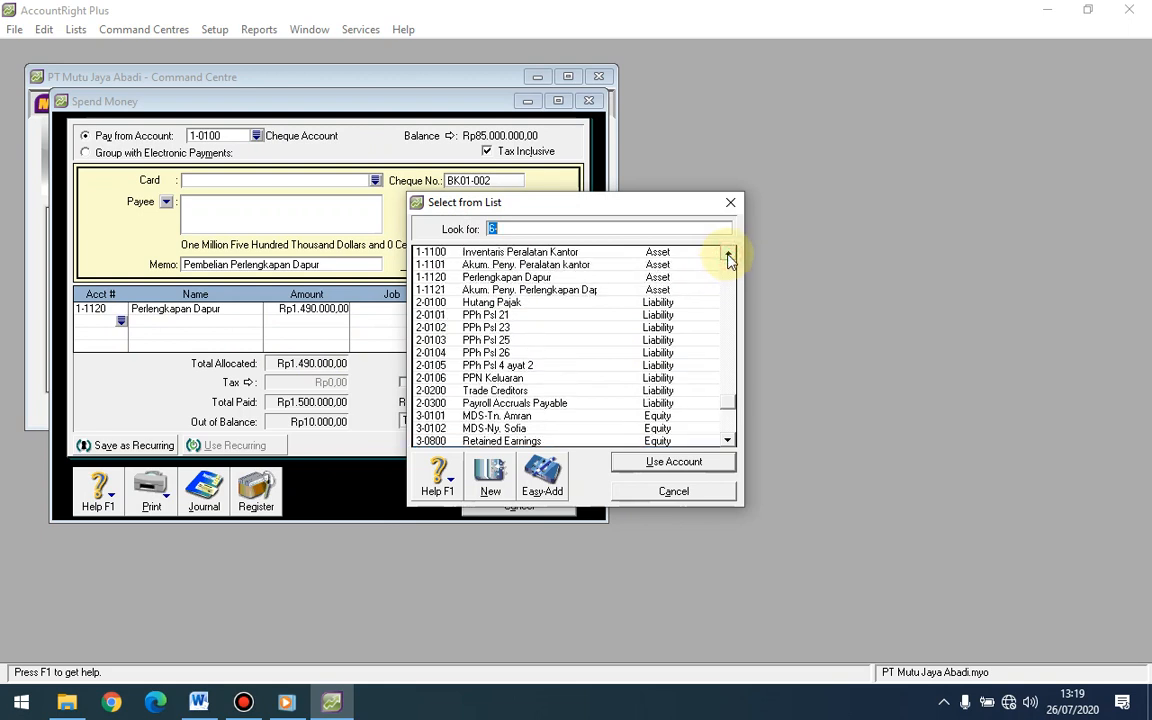
left_click(729, 255)
left_click(729, 255)
left_click(729, 255)
left_click(729, 255)
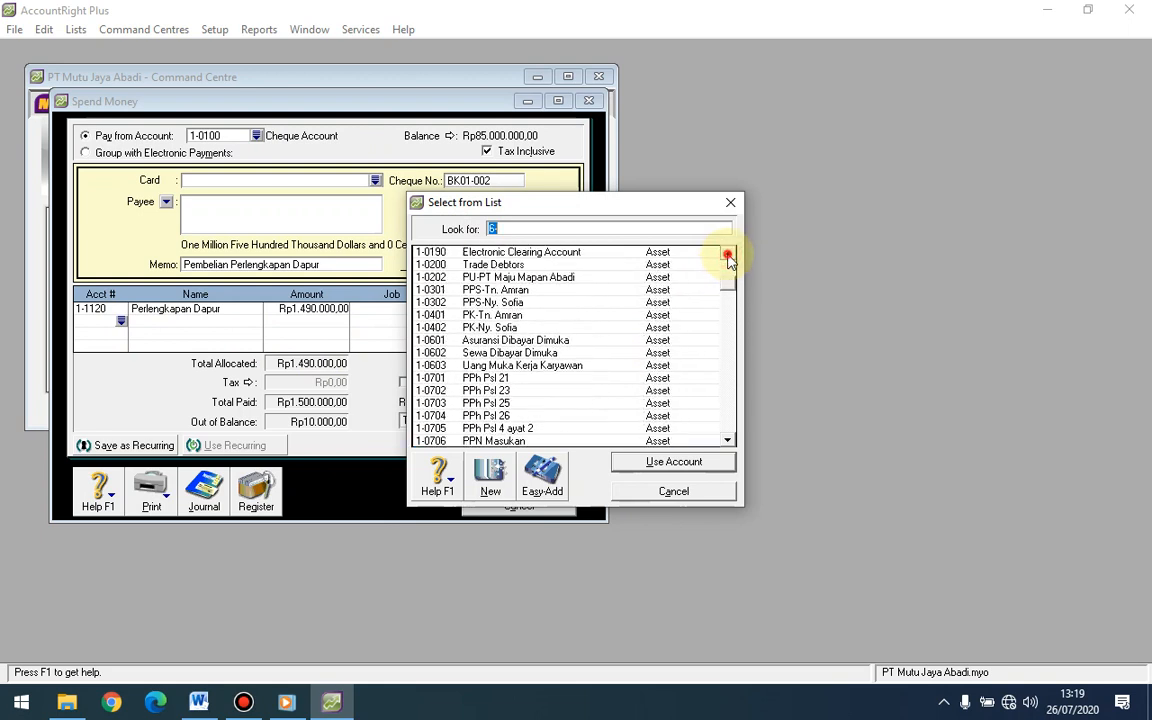
left_click(729, 255)
left_click(729, 255)
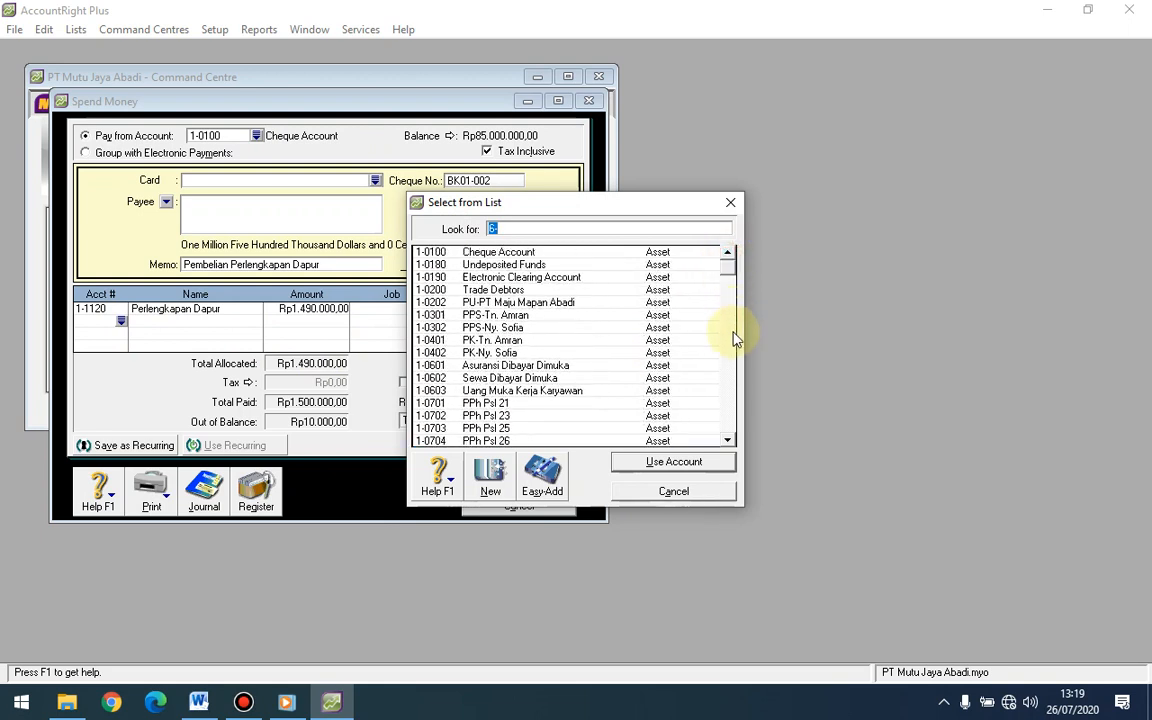
left_click(728, 441)
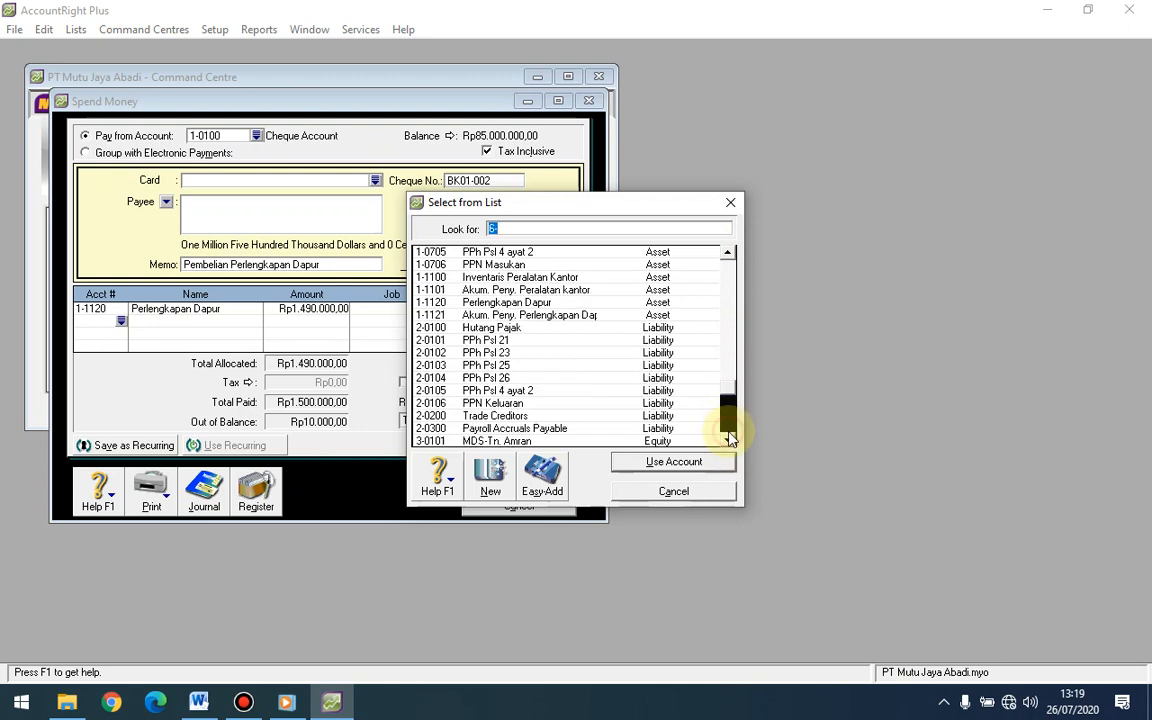
left_click(728, 441)
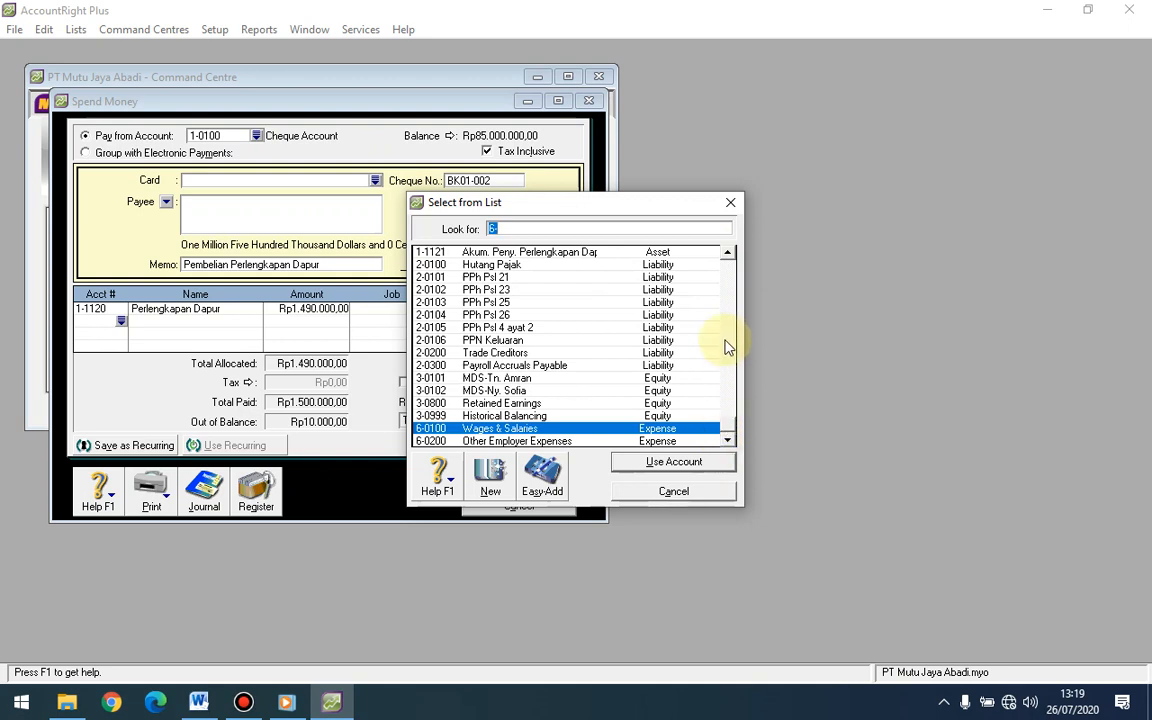
left_click(728, 257)
left_click(727, 441)
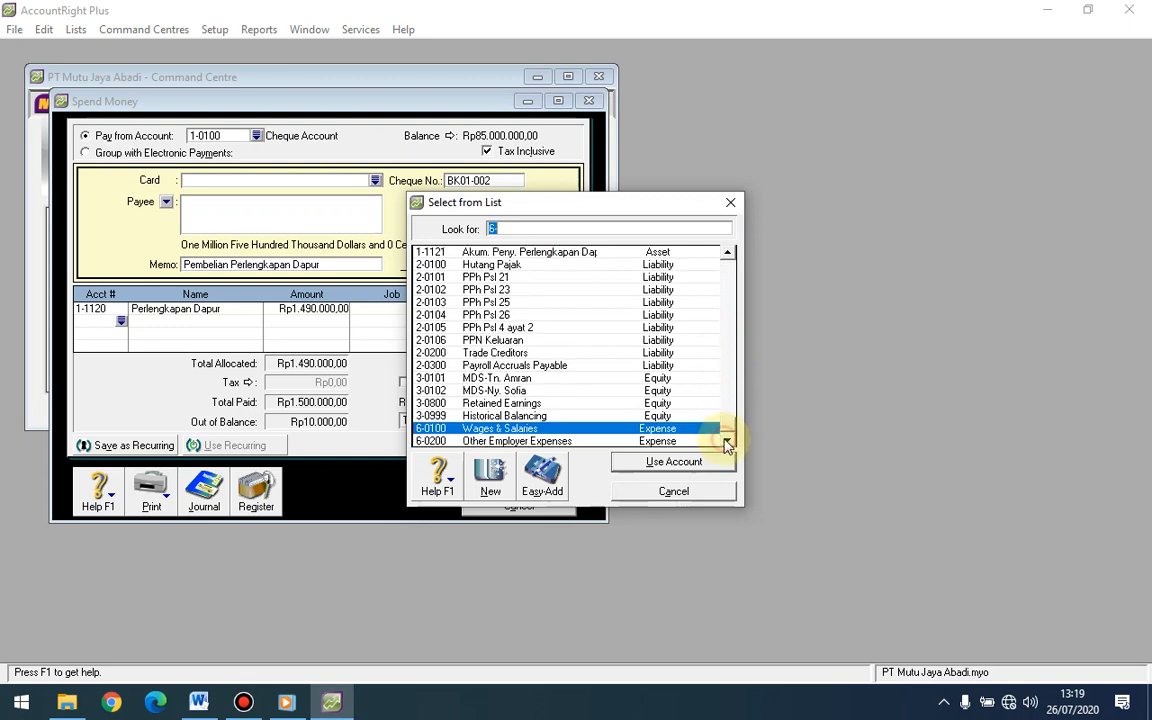
Create the expense detail account 6-0202 named "Biaya Ongkos Kirim Dokumen".
left_click(491, 480)
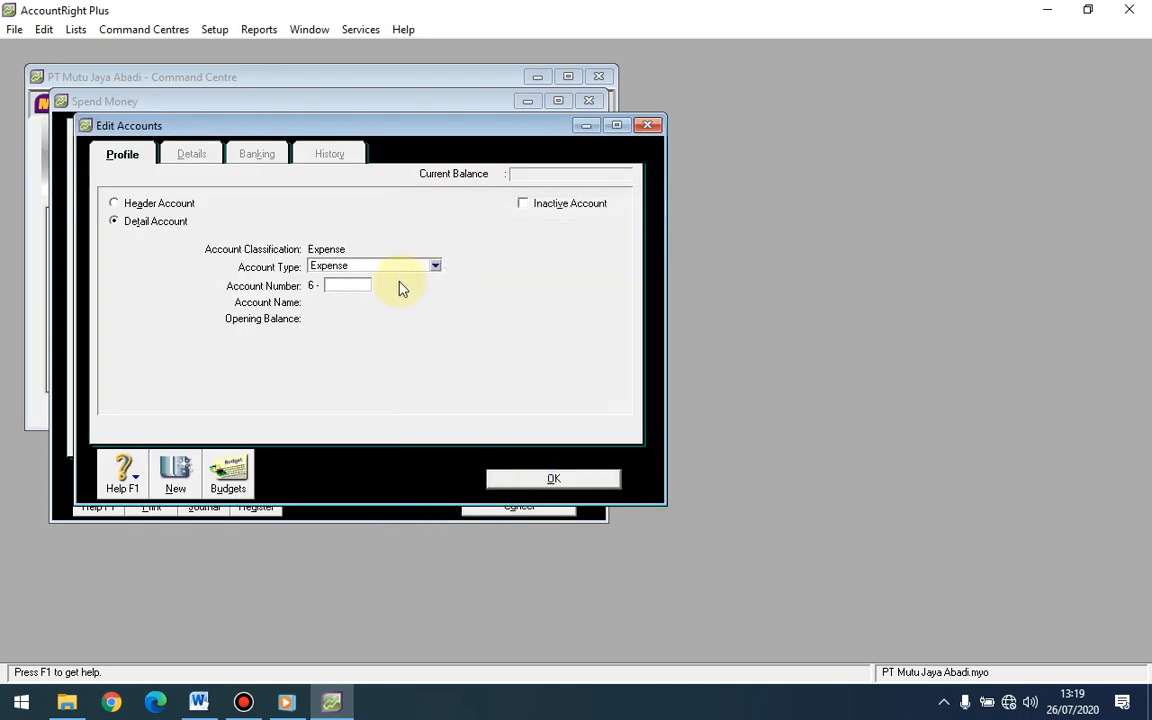
type("0202")
key("Tab")
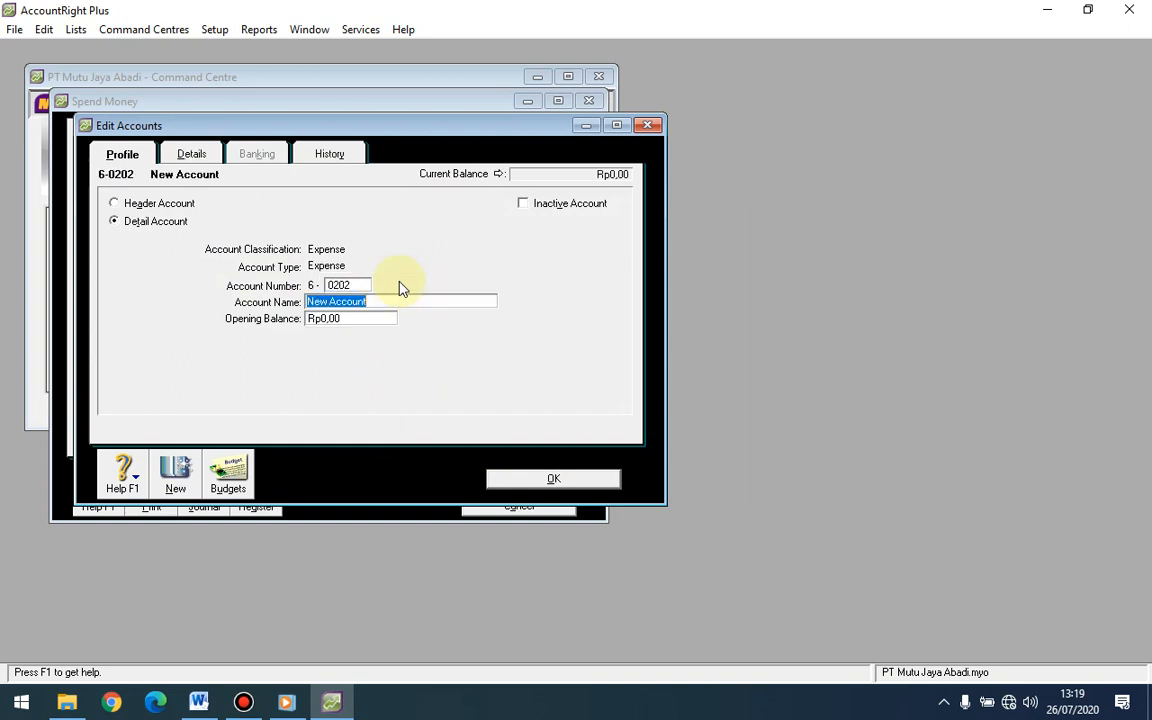
type("B")
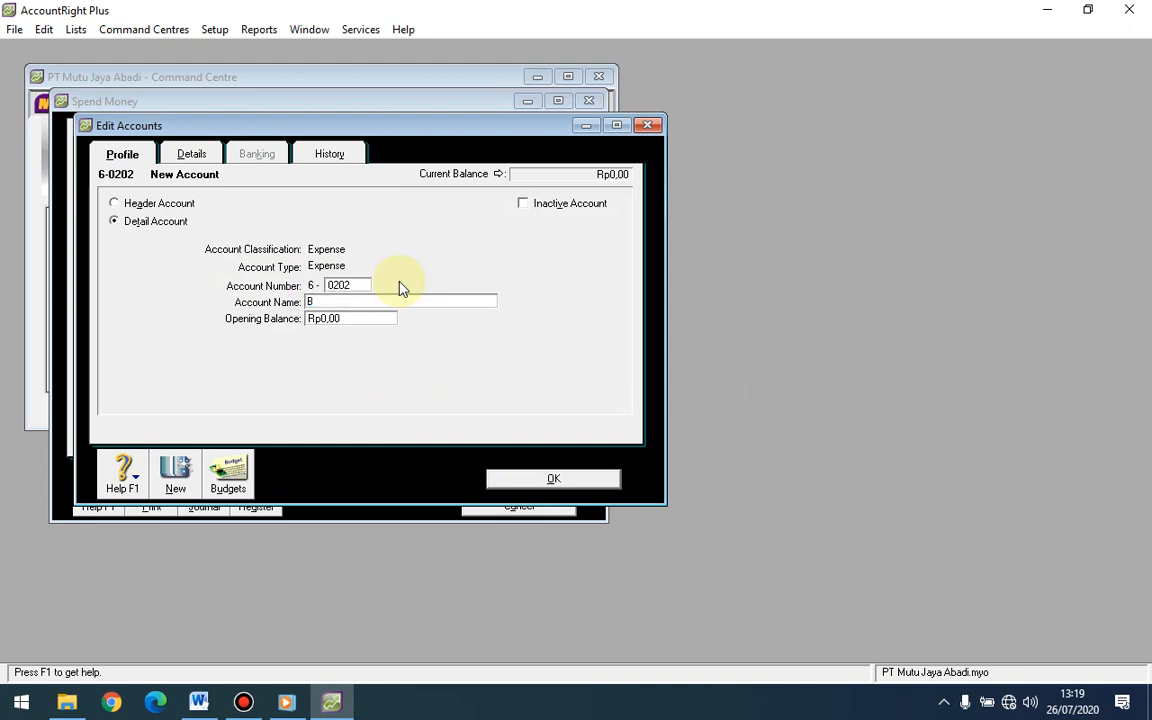
type("iaya Ongkos Kirim Dokumen")
left_click(553, 480)
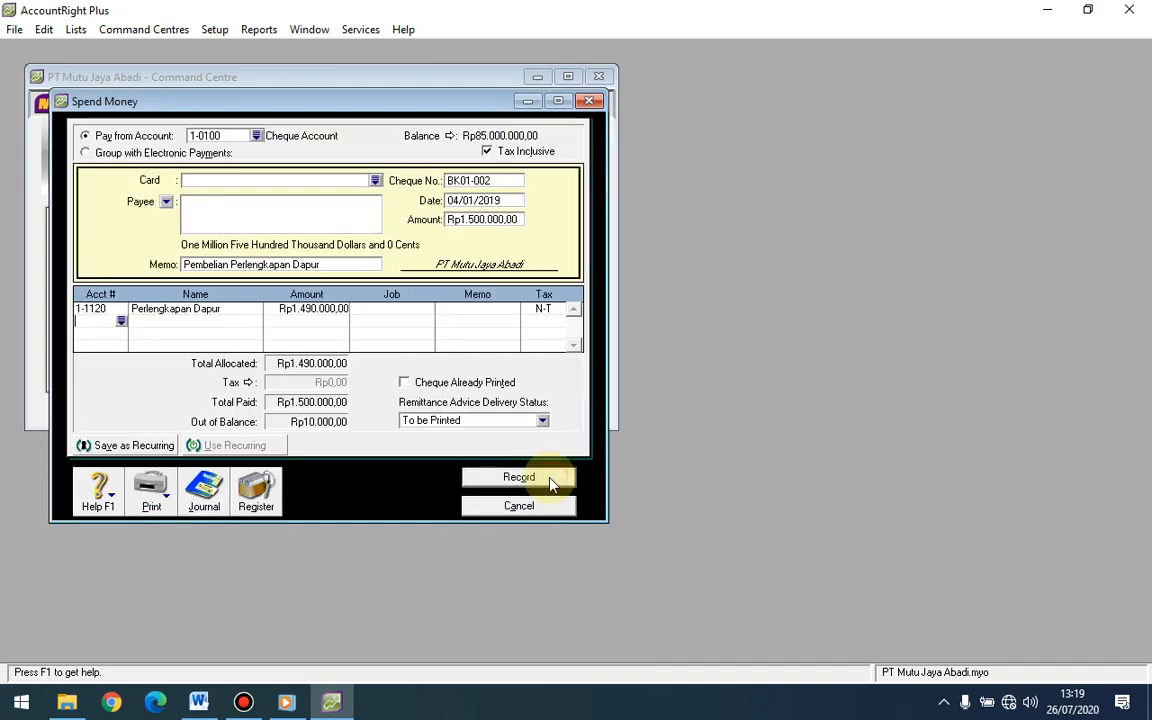
Allocate the remaining Rp10.000 of payment BK01-002 to account 6-0202 Biaya Ongkos Kirim Dokumen, record the payment and close Spend Money.
left_click(119, 320)
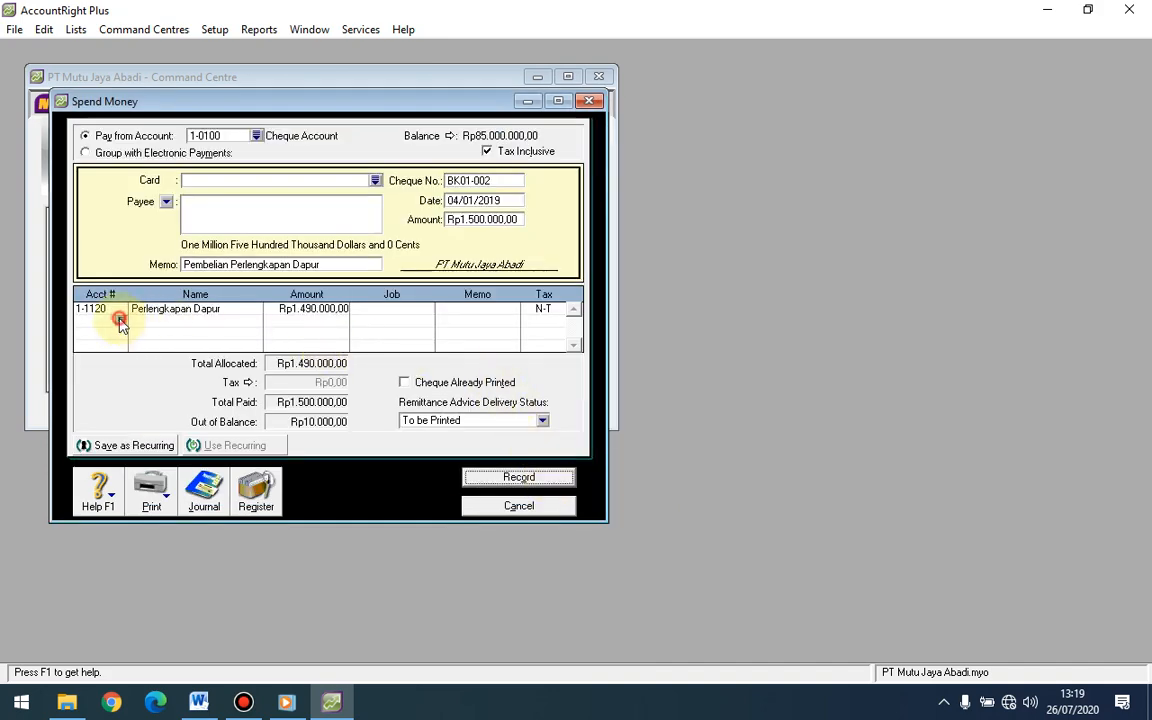
left_click(645, 442)
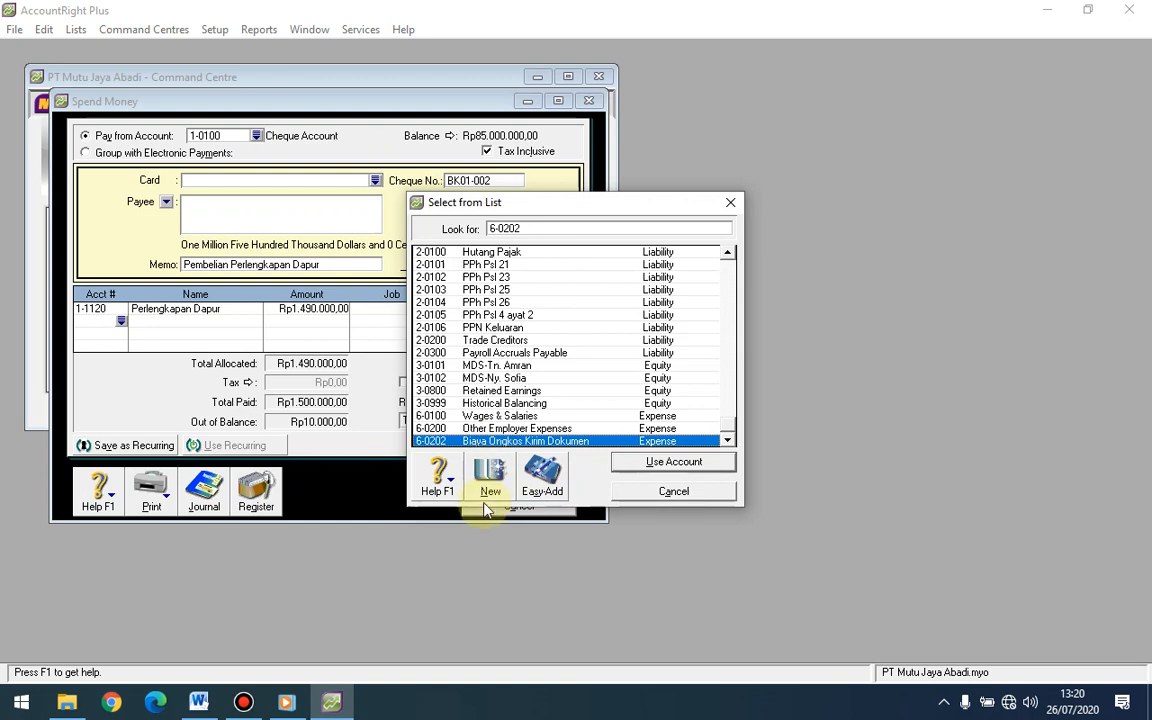
left_click(656, 463)
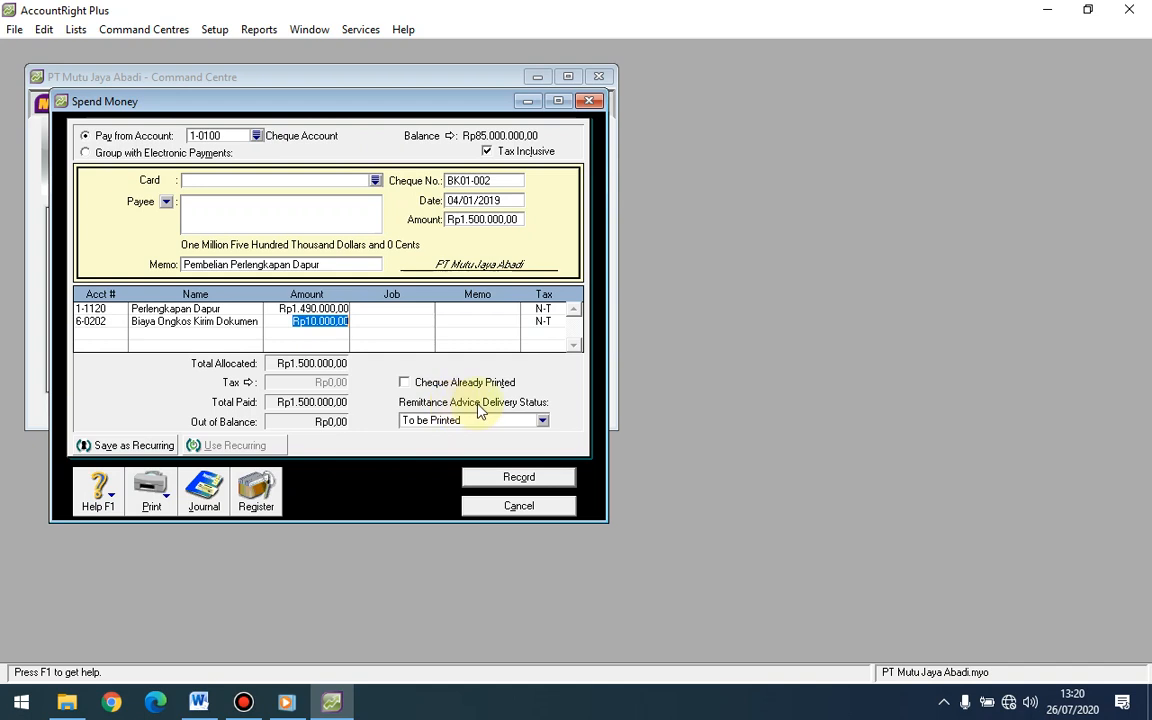
left_click(492, 484)
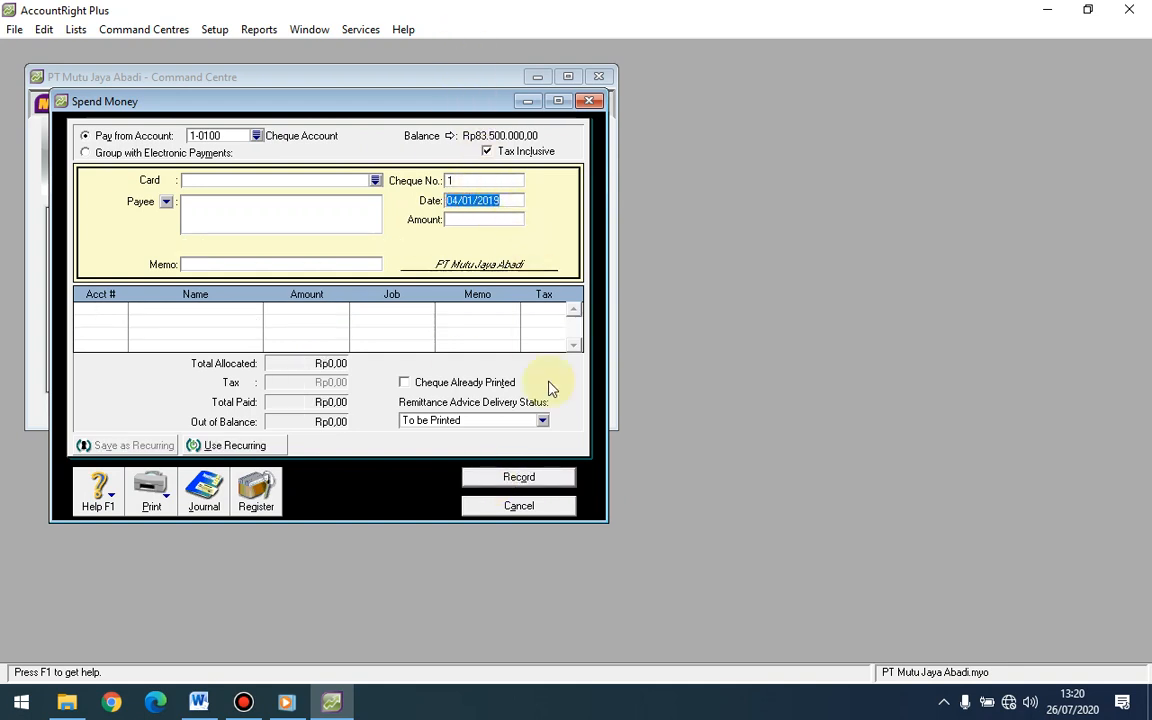
left_click(519, 506)
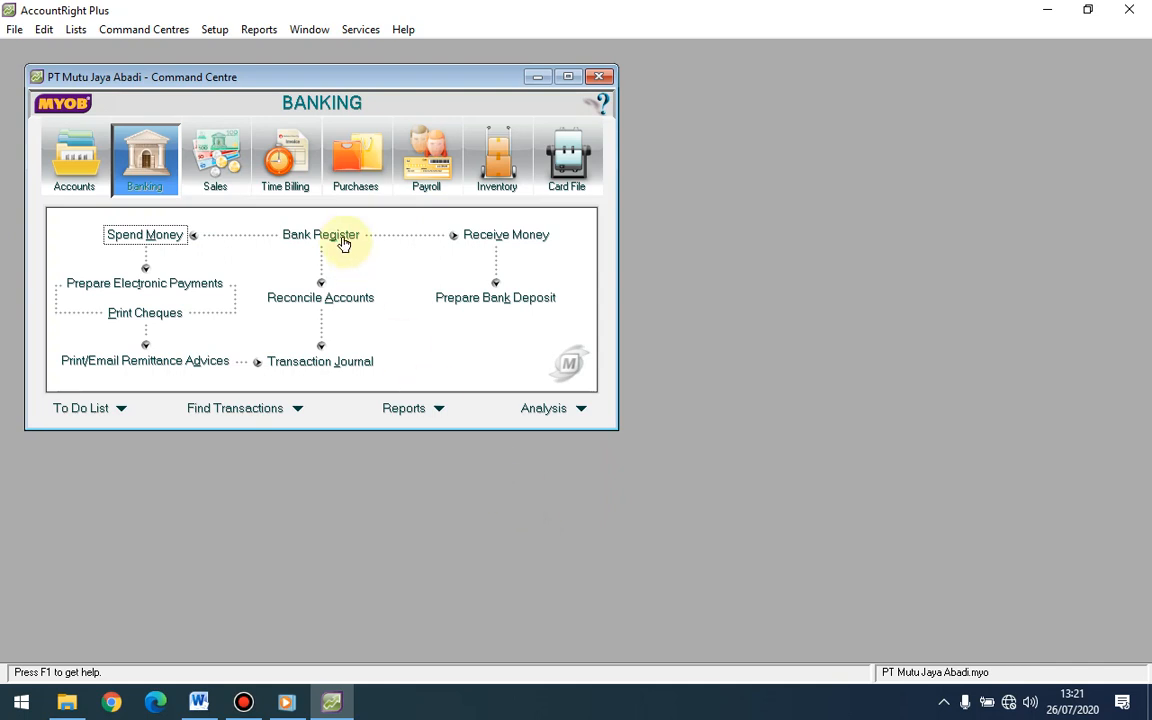
Start a new item purchase bill for the supplier PT Maju Mapan Bersama.
left_click(349, 176)
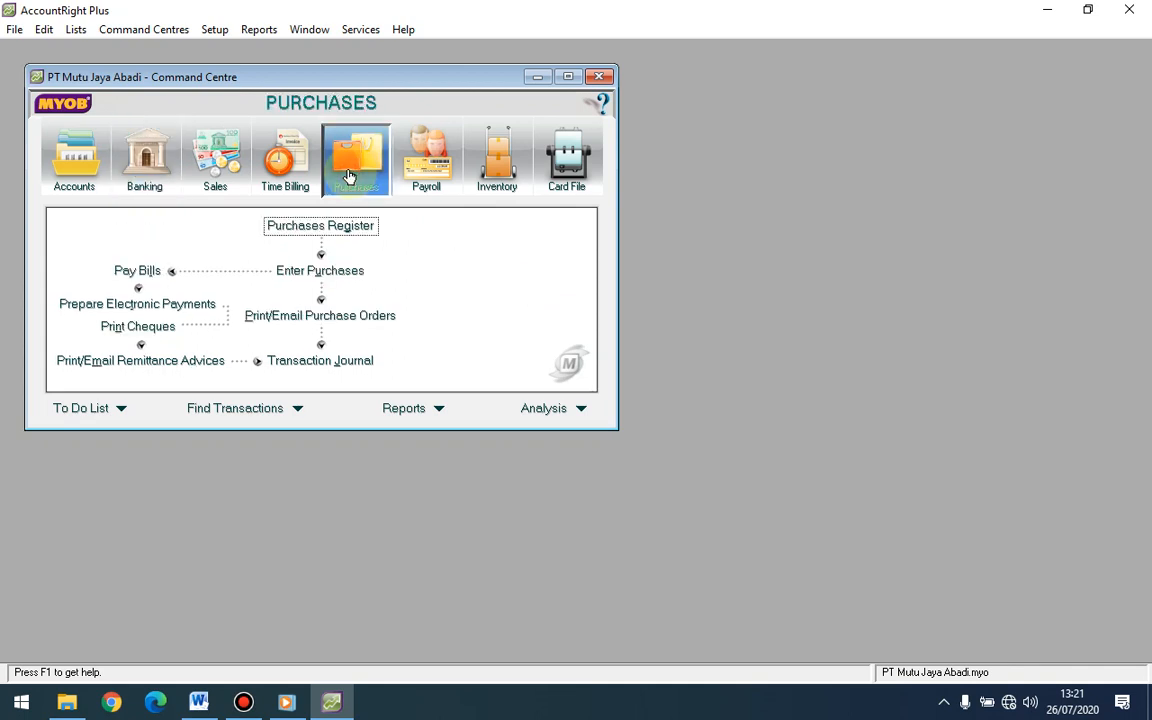
left_click(336, 276)
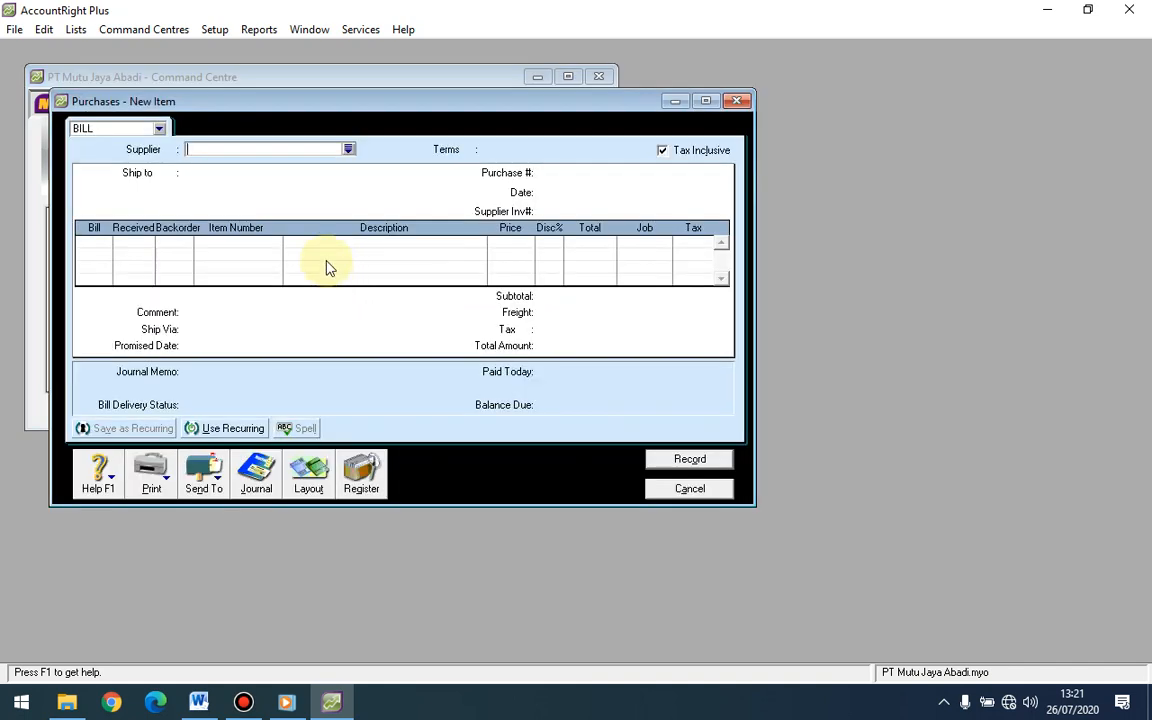
left_click(349, 150)
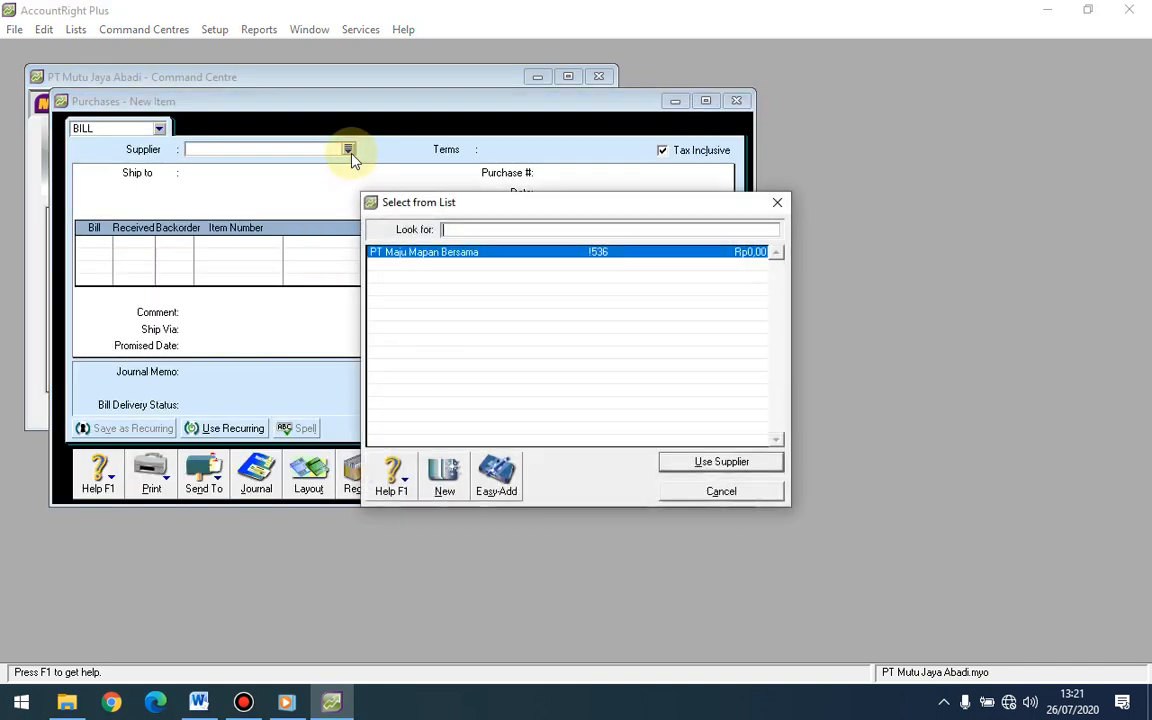
left_click(424, 253)
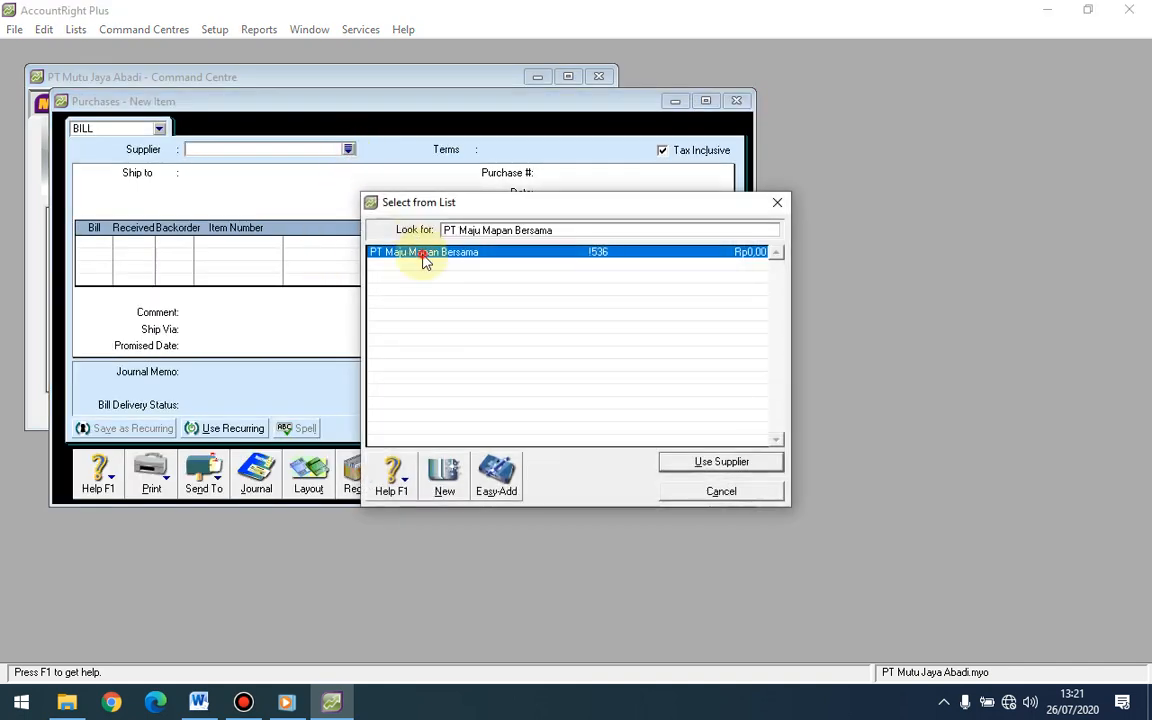
left_click(684, 467)
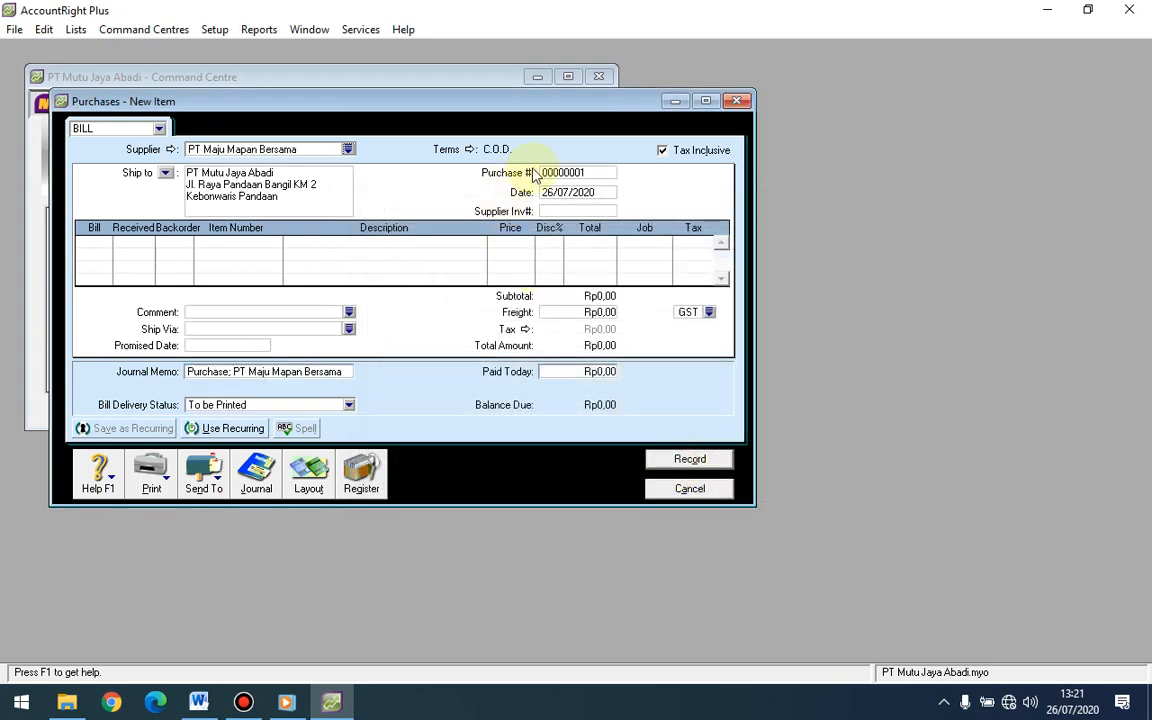
Give the purchase bill the number BK01-003 and the date 05/01/2019.
left_click(587, 173)
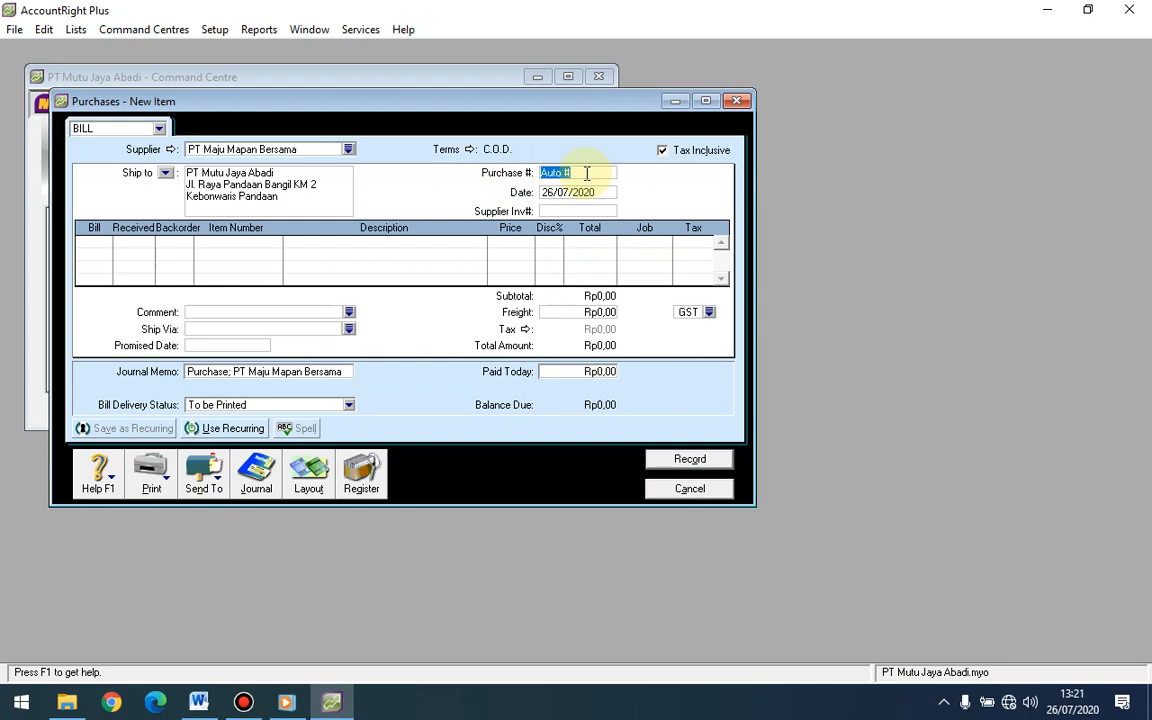
type("BK01-003")
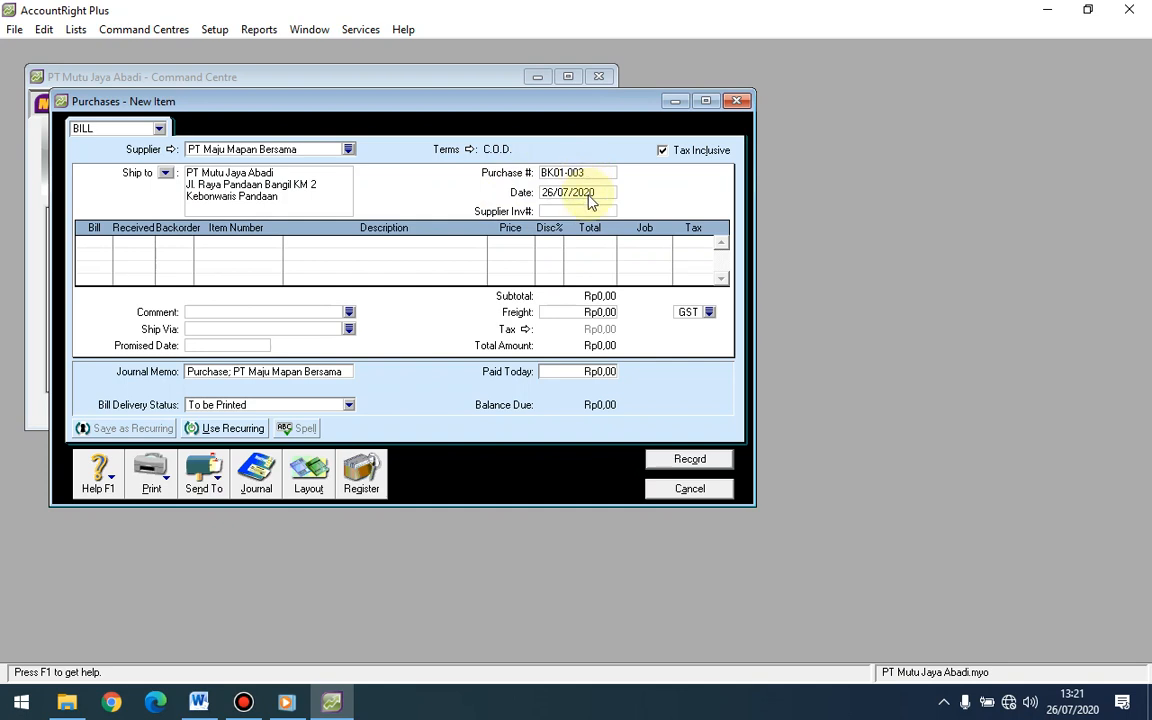
left_click(589, 195)
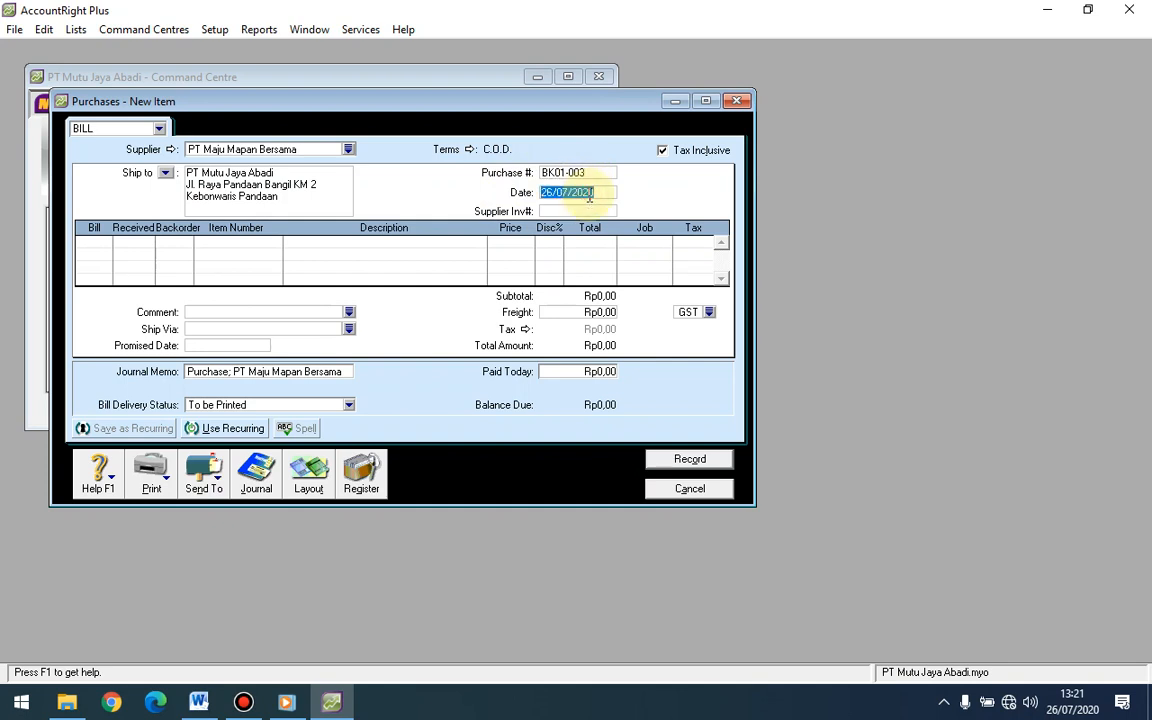
type("5/1/2019")
Enter 01/PO-JMM/19 as the supplier invoice number of purchase BK01-003.
left_click(589, 210)
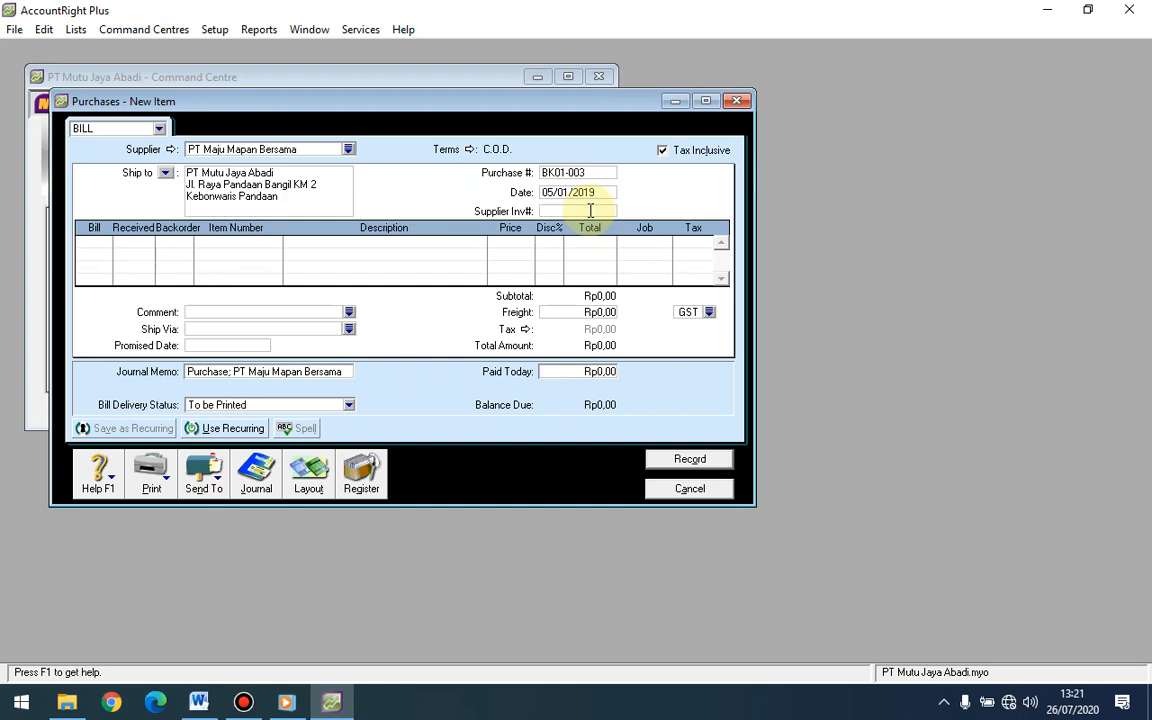
type("01/PM-JMM")
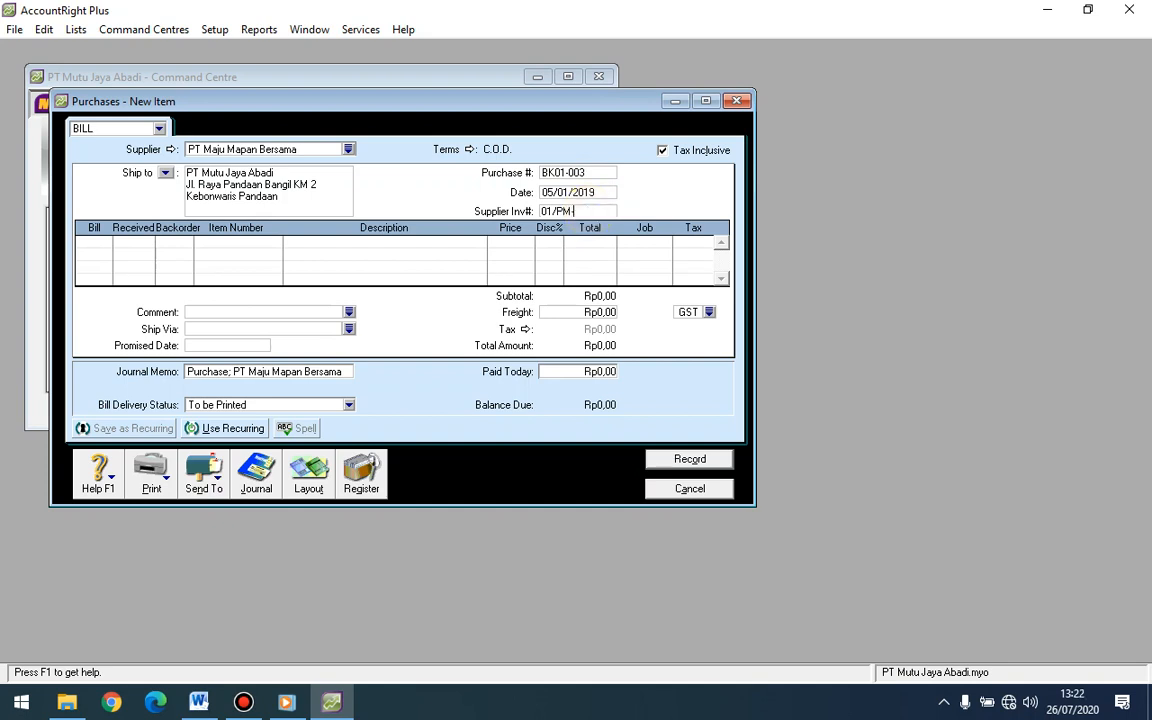
left_click(569, 211)
key("BackSpace")
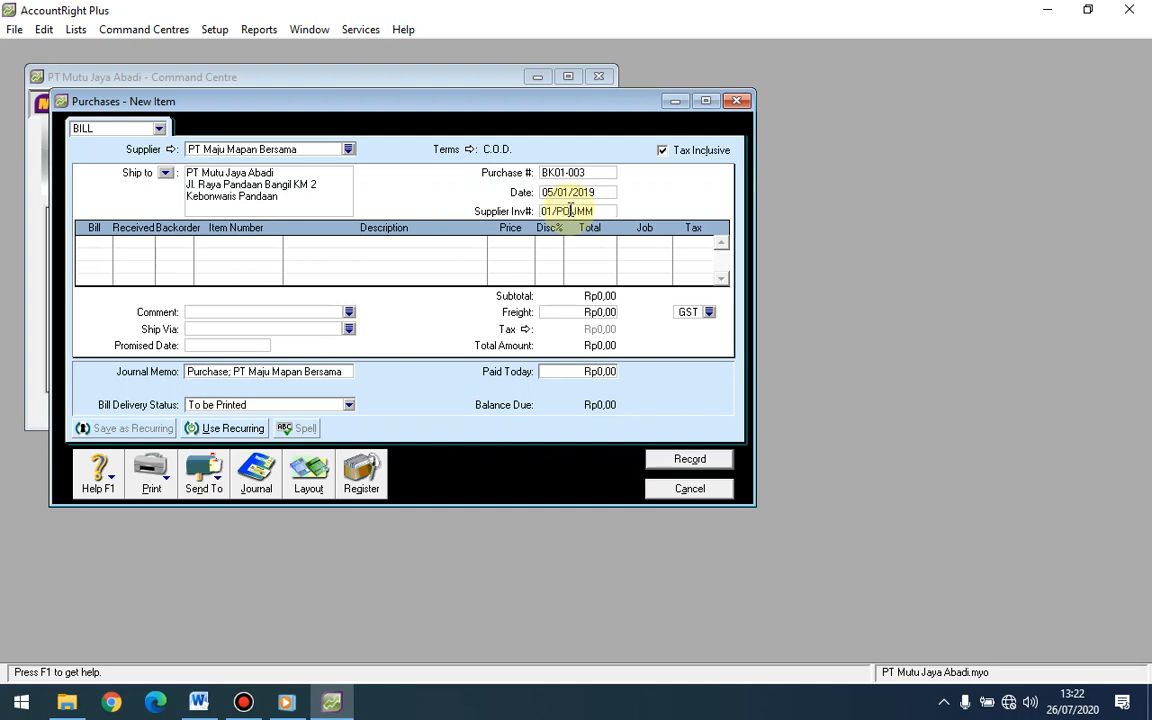
type("O-")
left_click(597, 210)
type("/19")
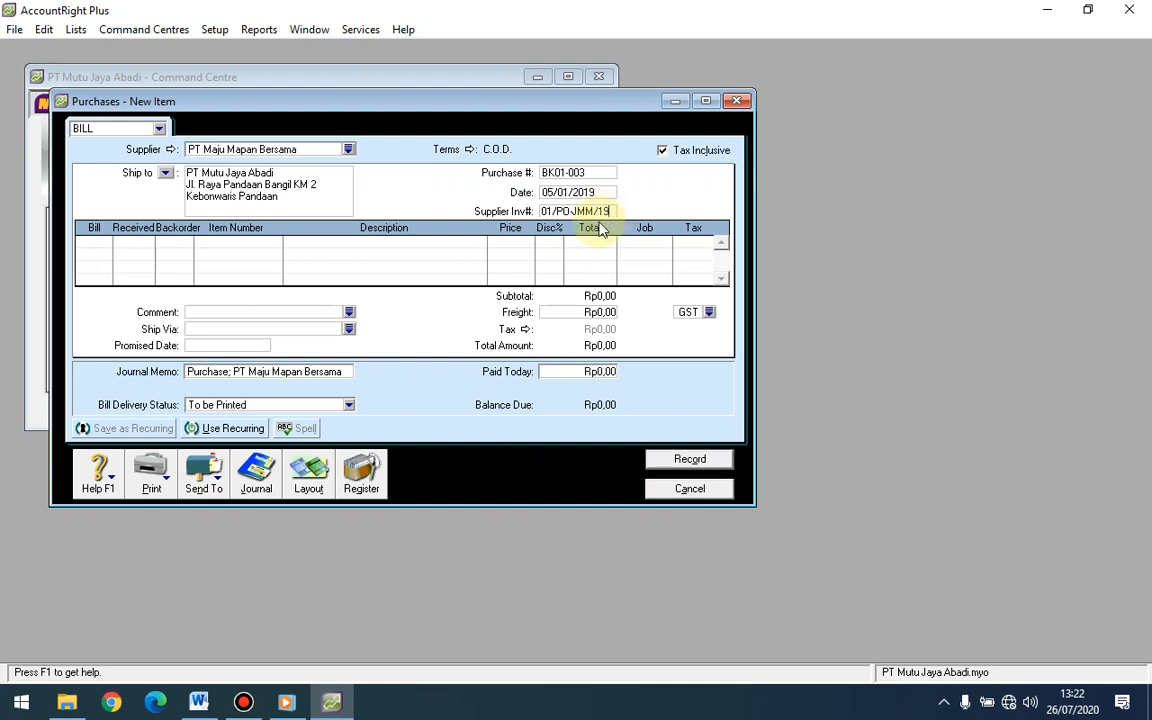
Fill the first purchase line with a billed quantity of 5 and the item number "500 Corei7".
left_click(106, 243)
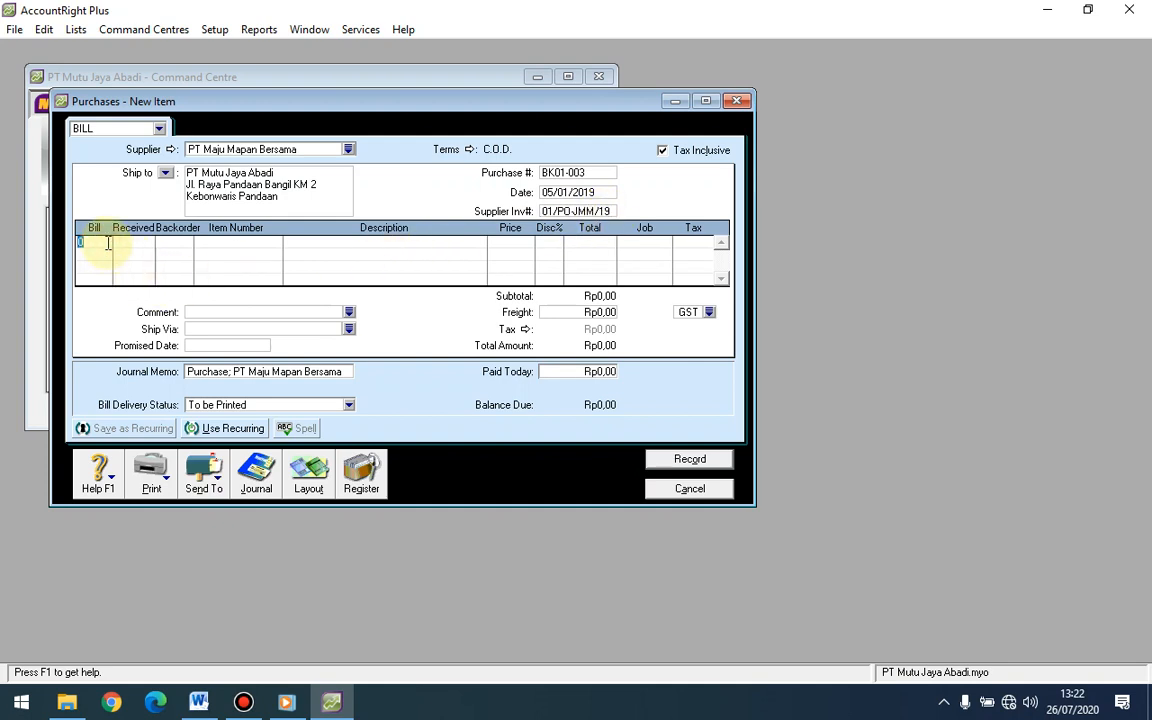
type("5")
left_click(174, 247)
key("Tab")
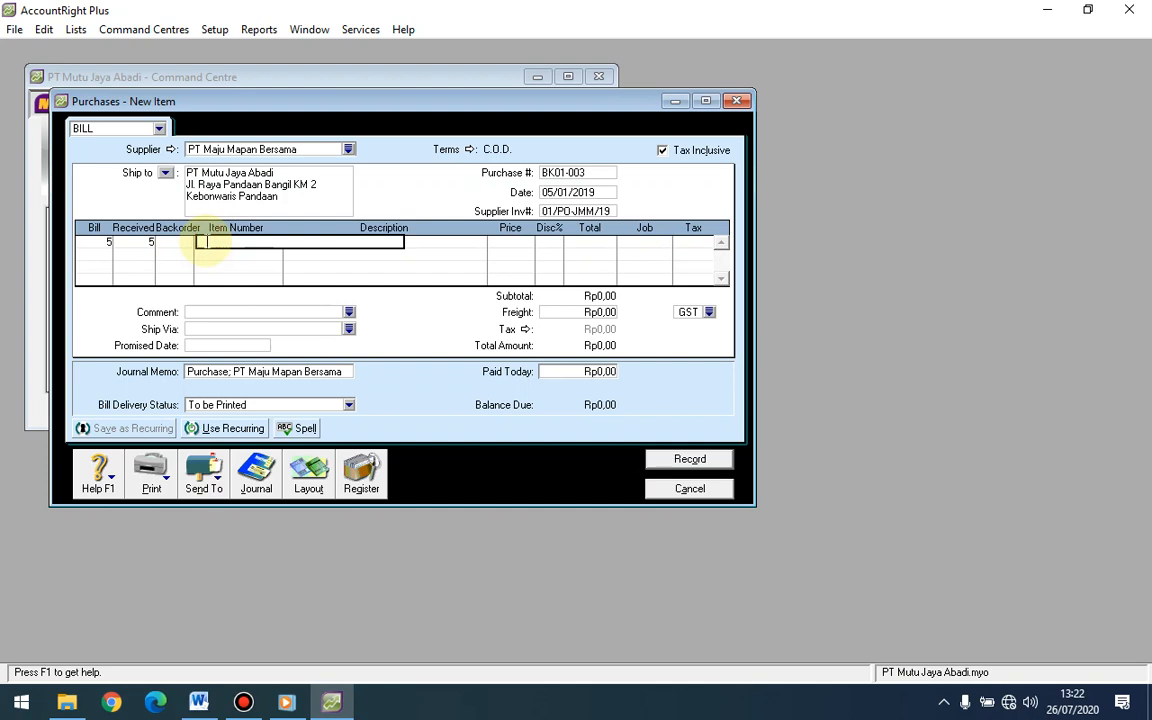
type("5")
key("BackSpace")
type("500 Corei7")
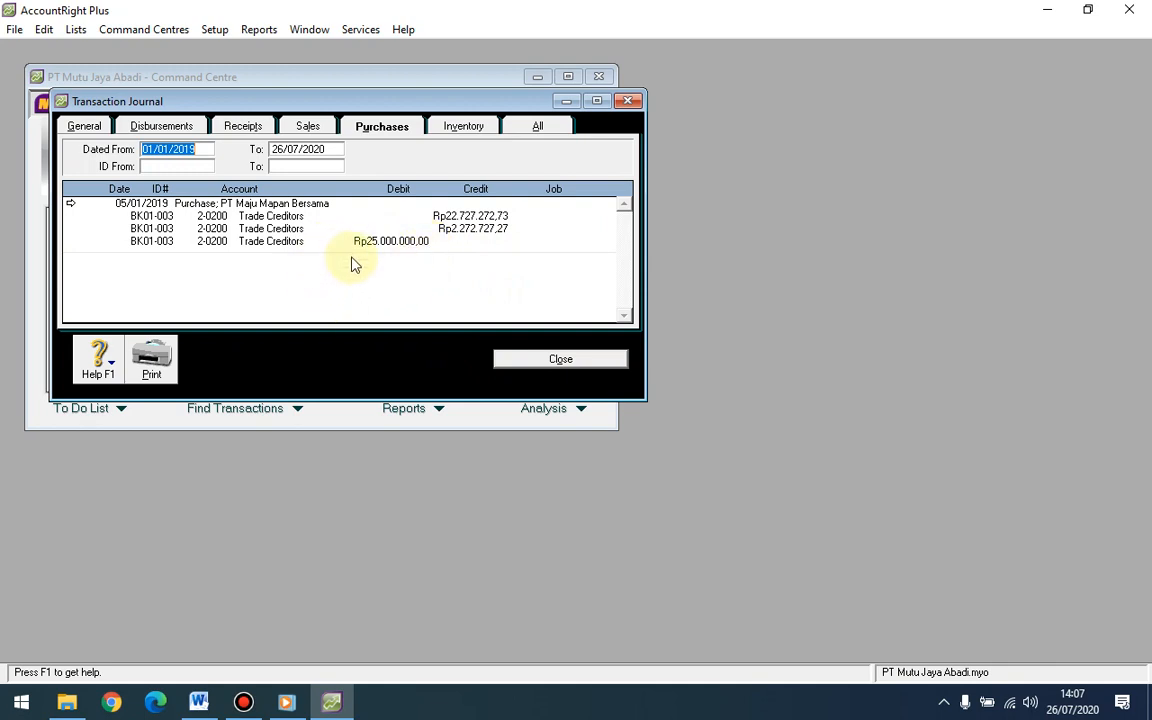
Review the debit and credit entries of all recorded transactions in the Transaction Journal from 01/01/2019 to 26/07/2020.
left_click(538, 128)
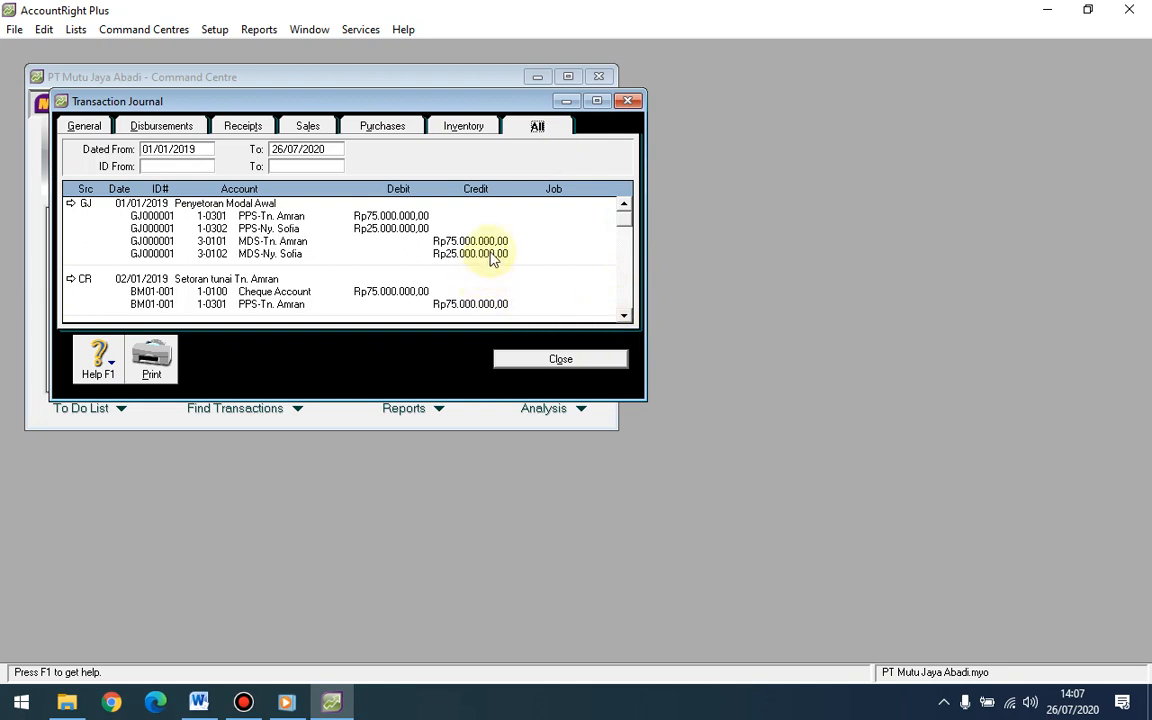
left_click(624, 318)
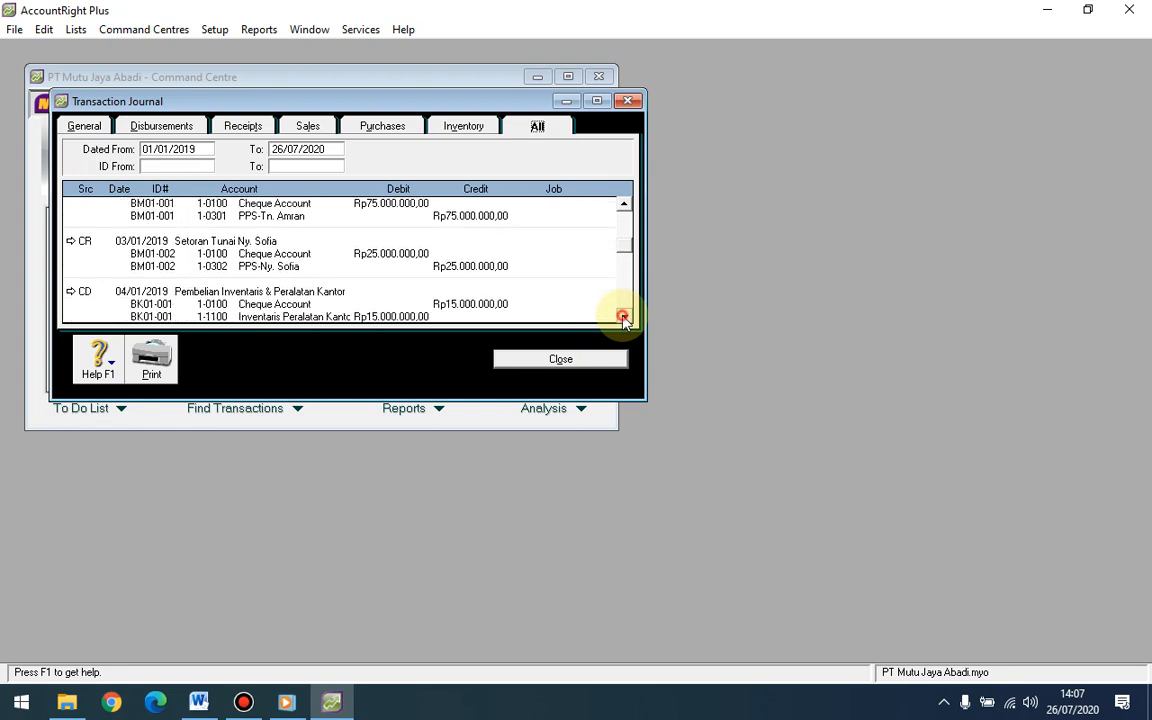
left_click(624, 318)
left_click(624, 318)
left_click(624, 318)
left_click(624, 318)
left_click(624, 318)
left_click(624, 318)
left_click(624, 318)
left_click(624, 318)
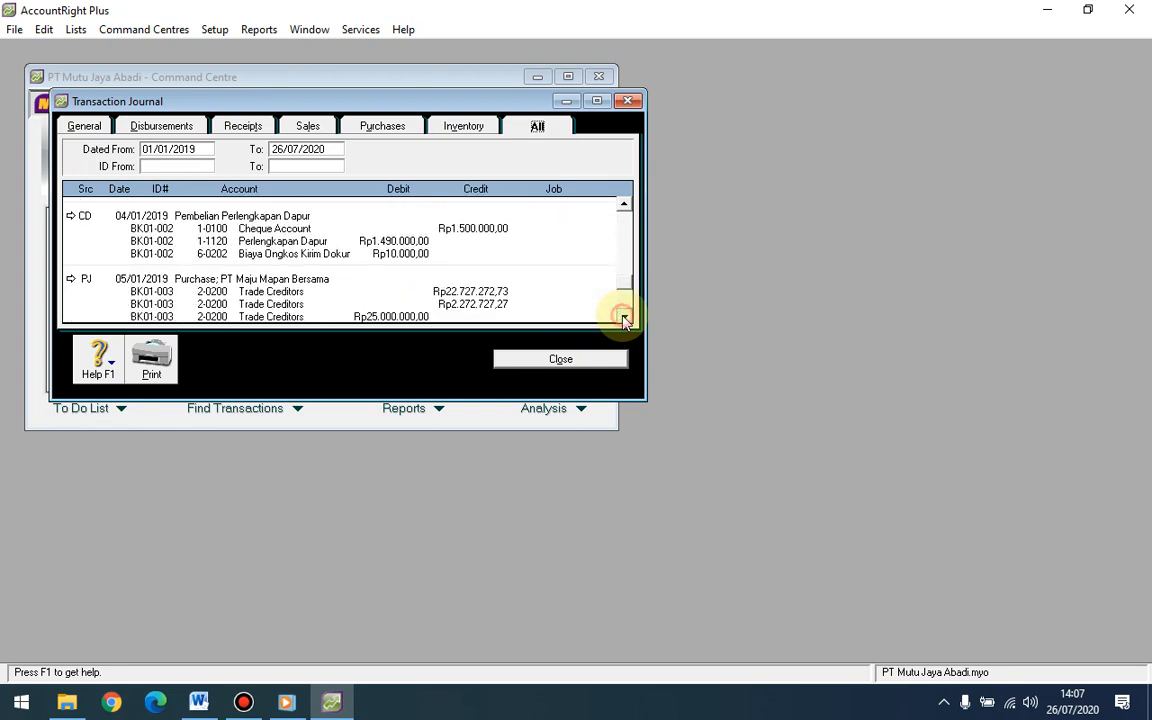
left_click(624, 318)
left_click(624, 318)
left_click(624, 318)
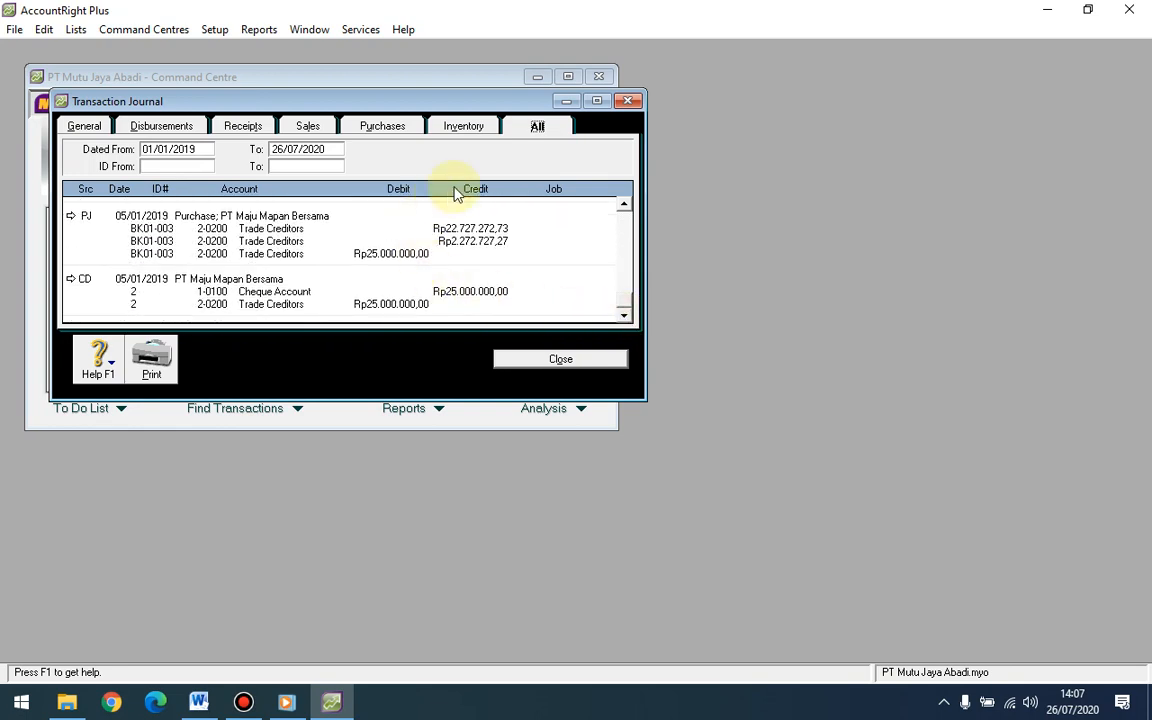